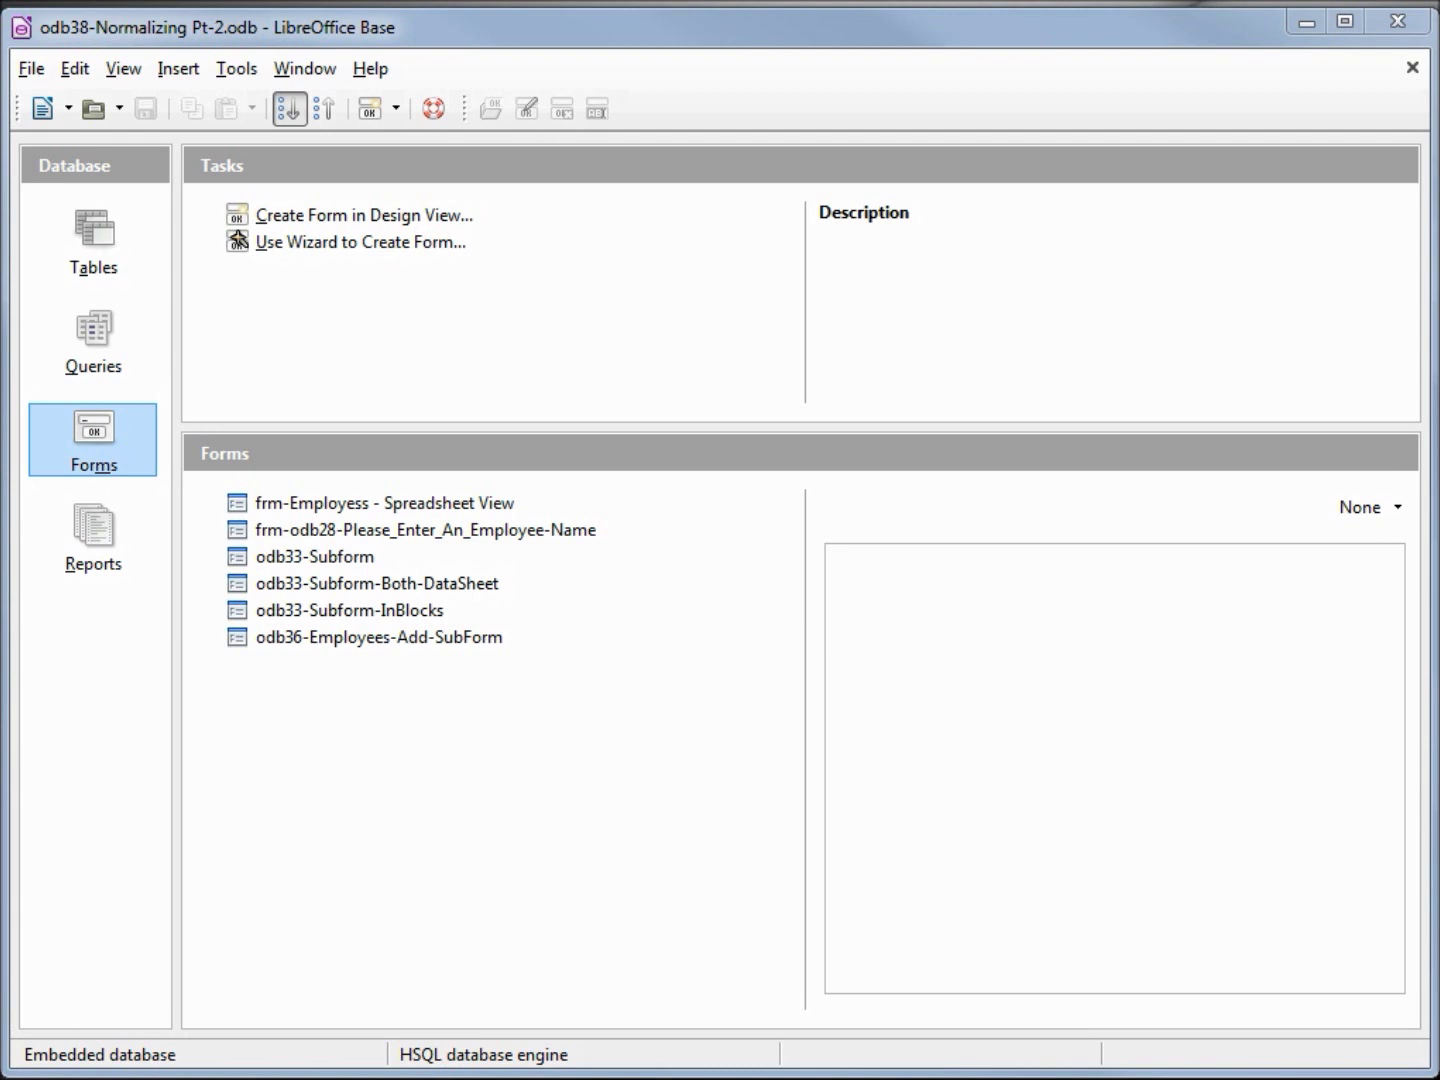
Step: In Notepad, select all the SQL of the odb38a-Add_Department-Table.txt script
key("alt+Tab")
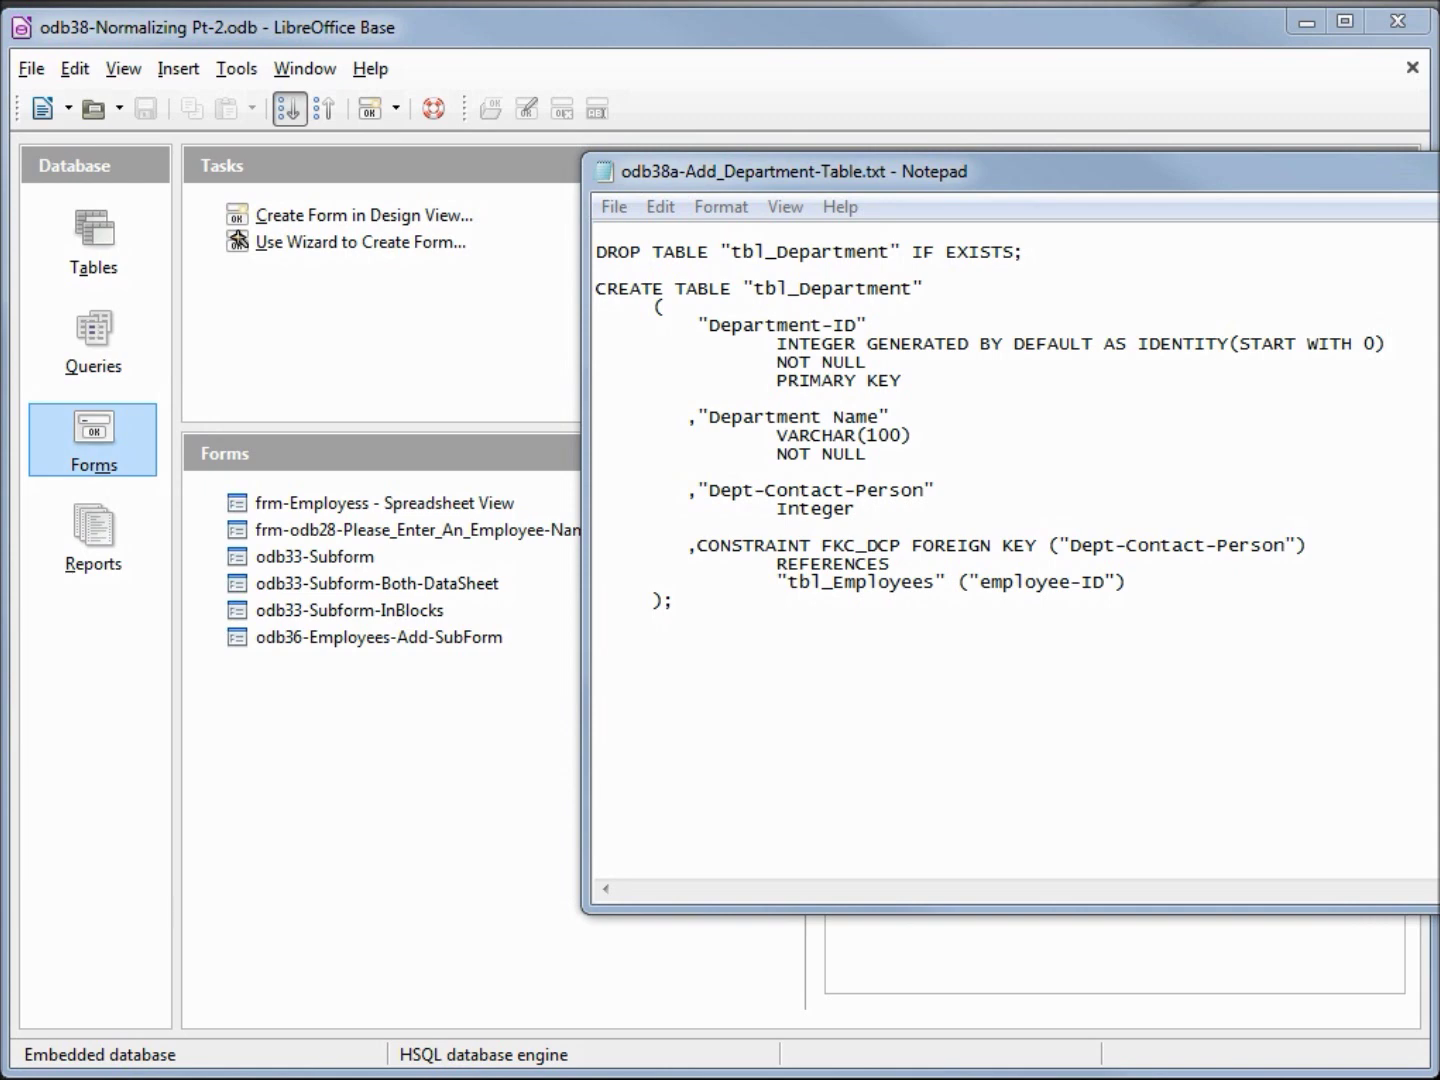
left_click_drag(679, 599, 566, 228)
Step: Copy the tbl_Department DROP/CREATE script into Tools > SQL, execute it, then show the Tables list
right_click(698, 333)
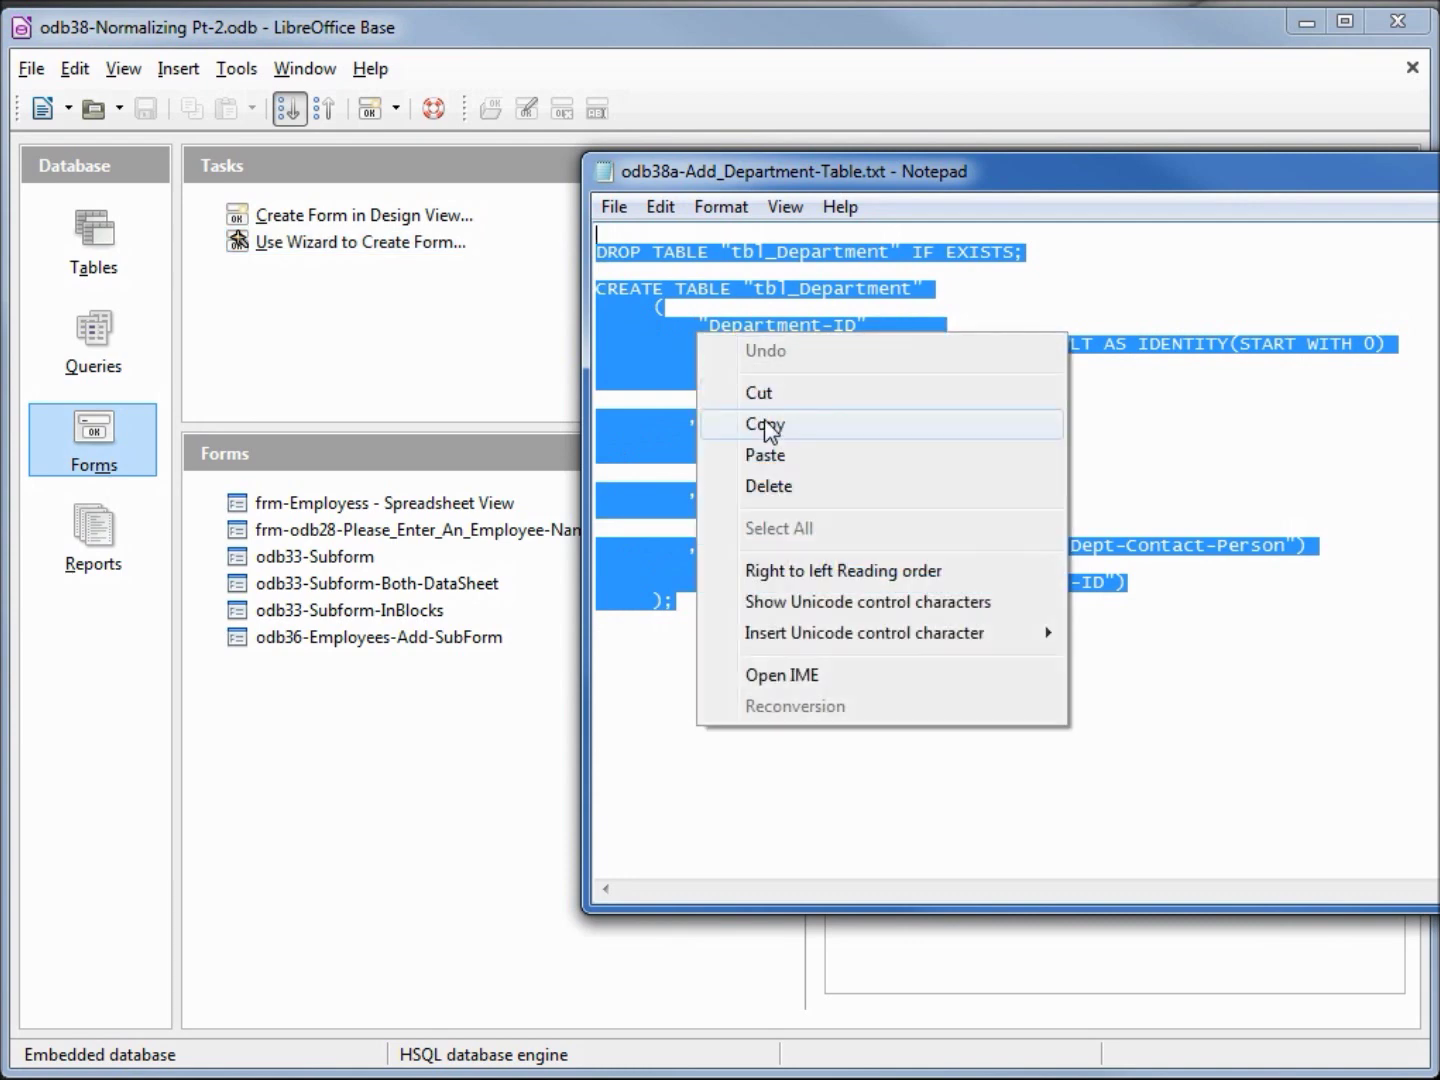
left_click(766, 428)
left_click(267, 38)
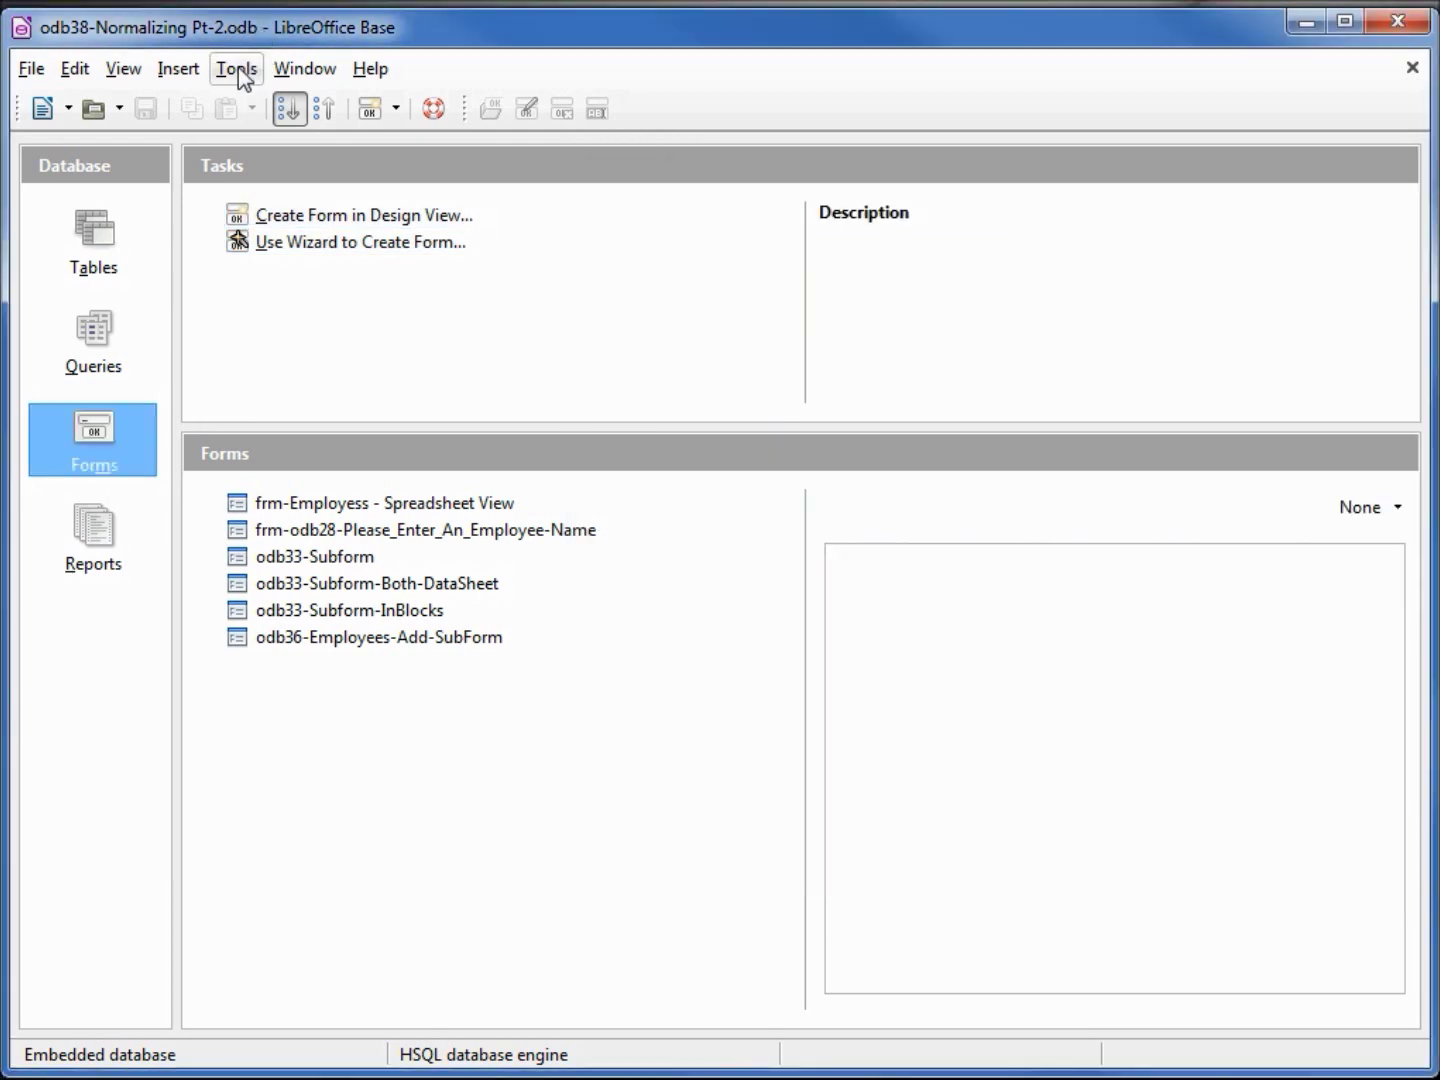
left_click(238, 67)
left_click(293, 191)
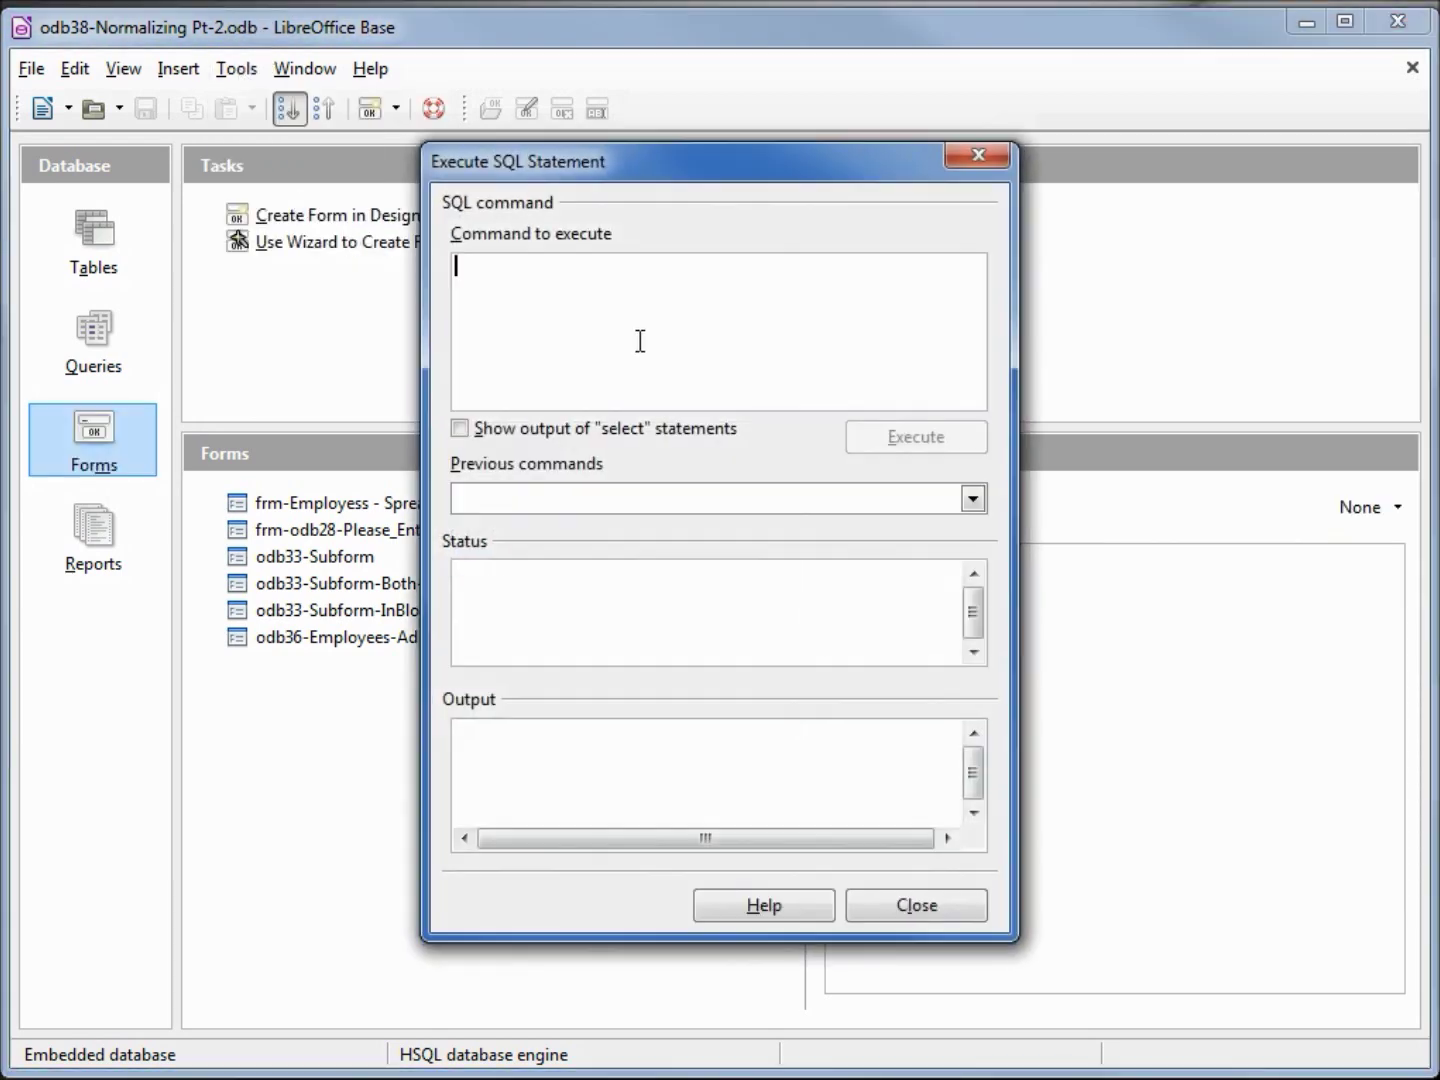
key("ctrl+v")
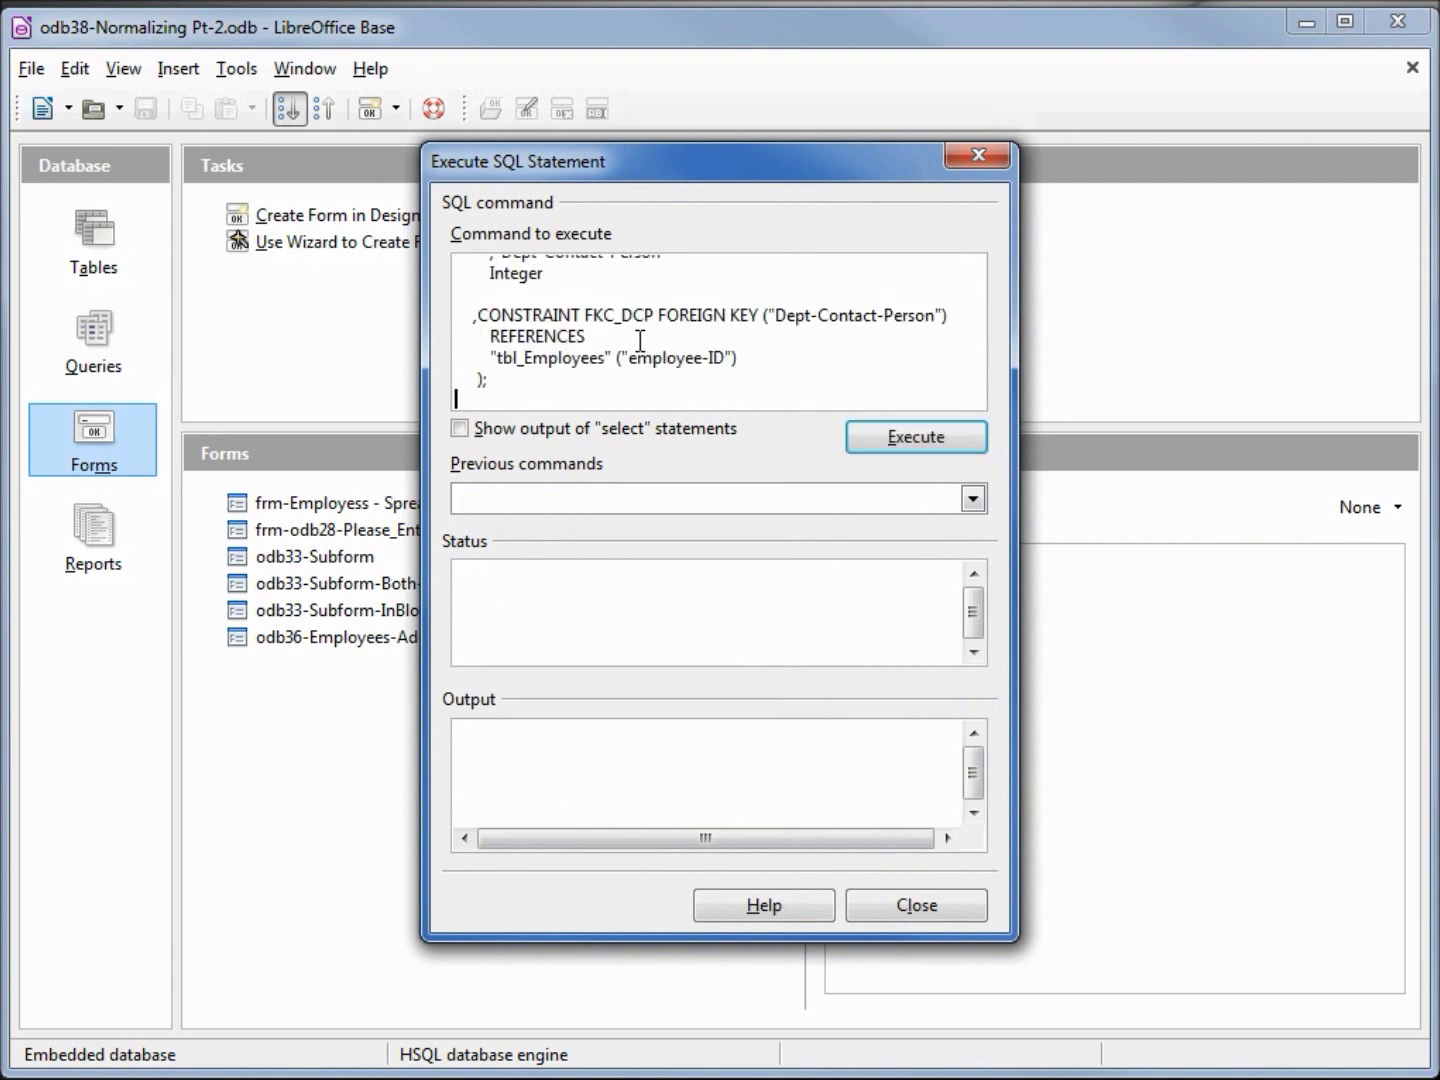
left_click(923, 438)
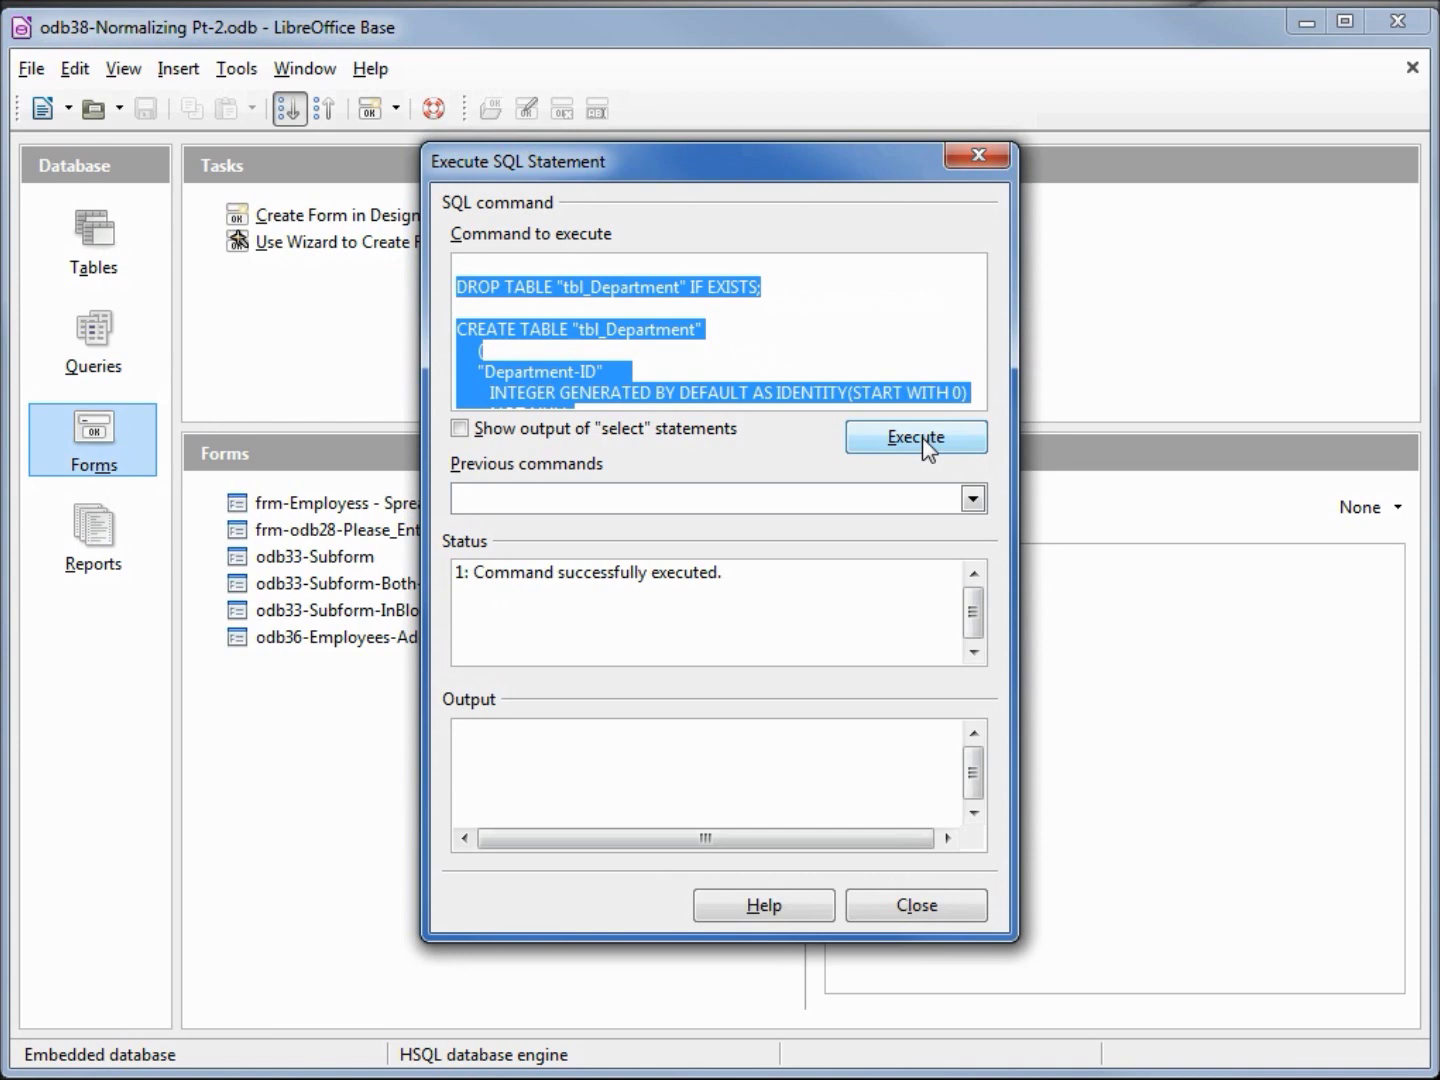
left_click(939, 911)
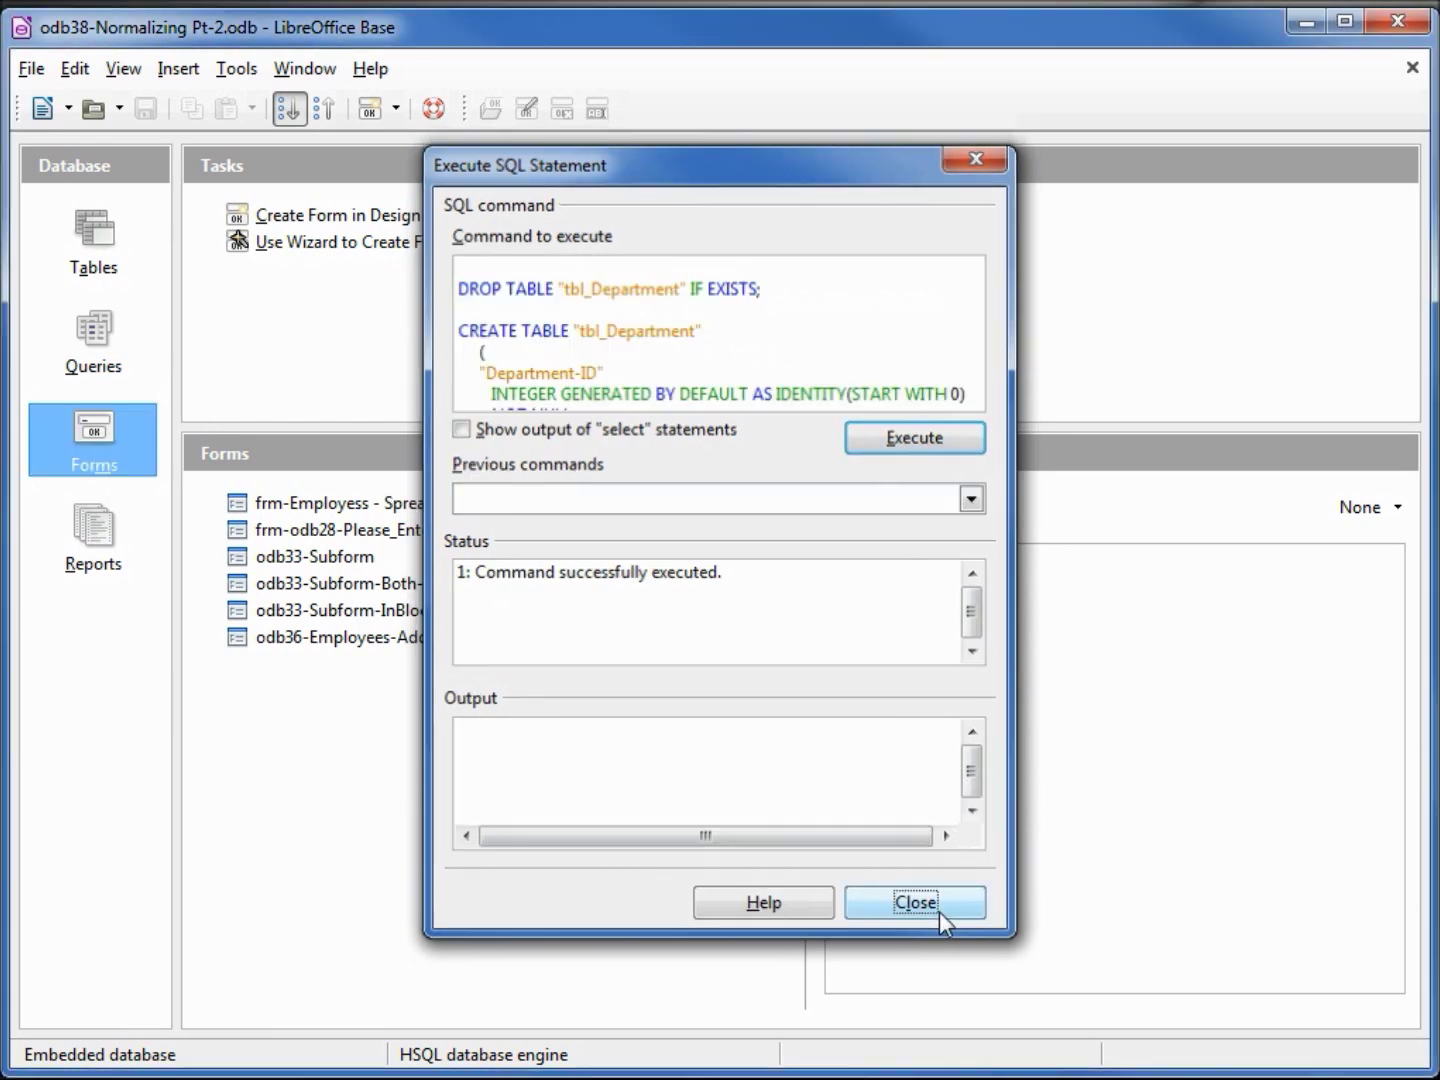
left_click(110, 230)
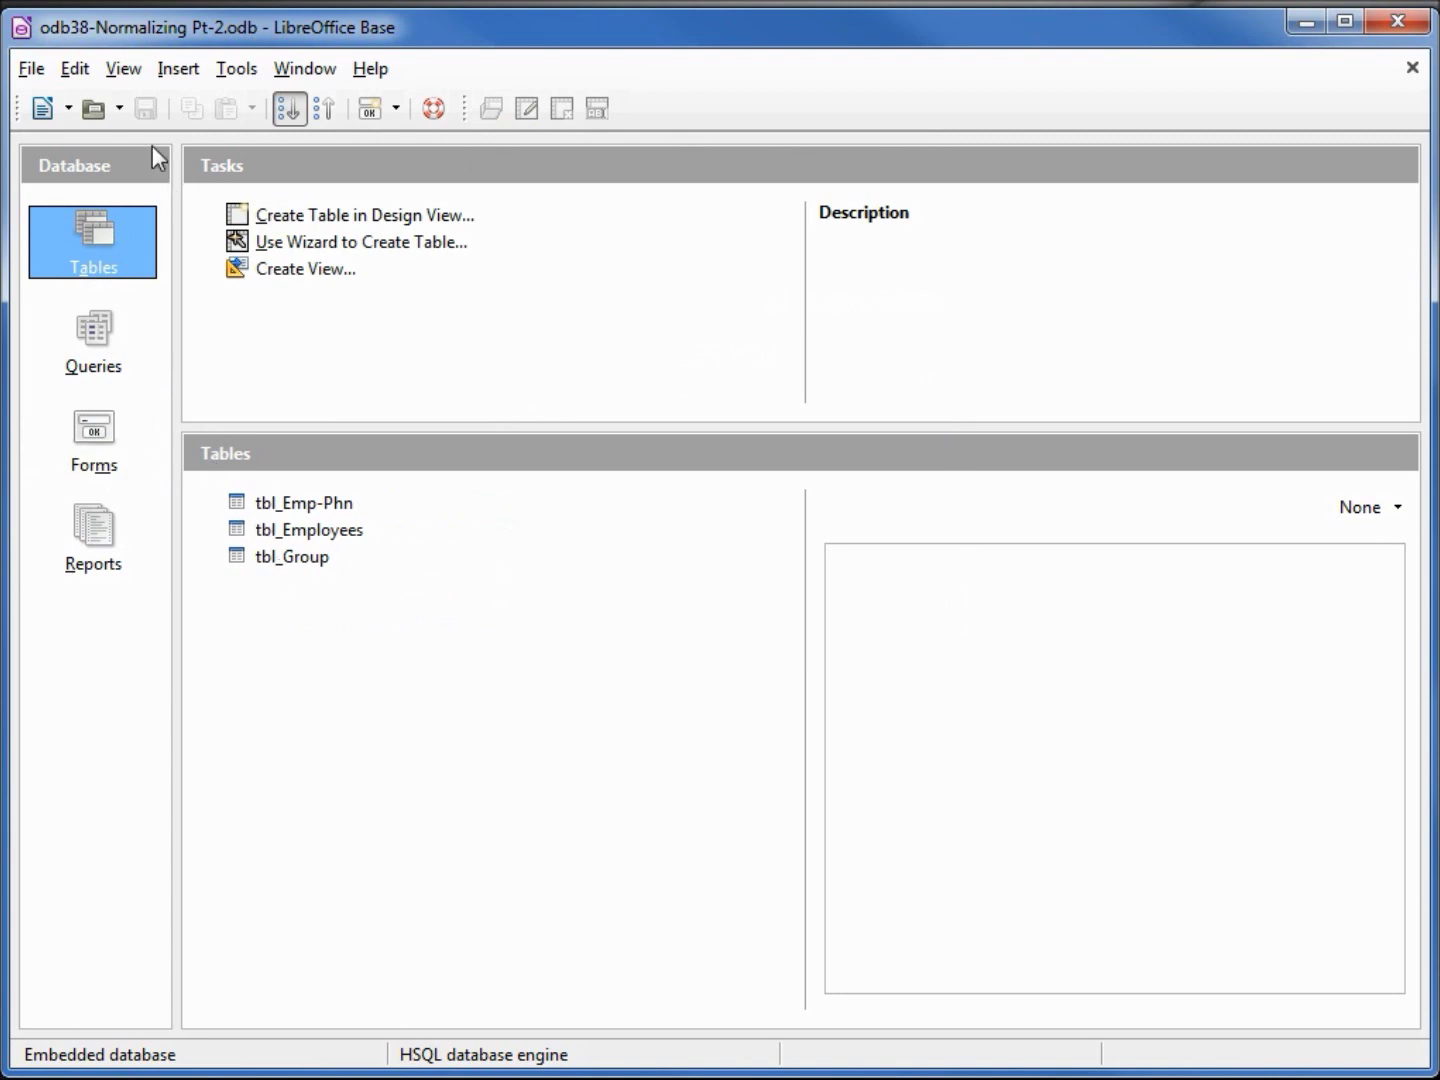
Step: Refresh the tables list so tbl_Department appears, and select it
left_click(123, 70)
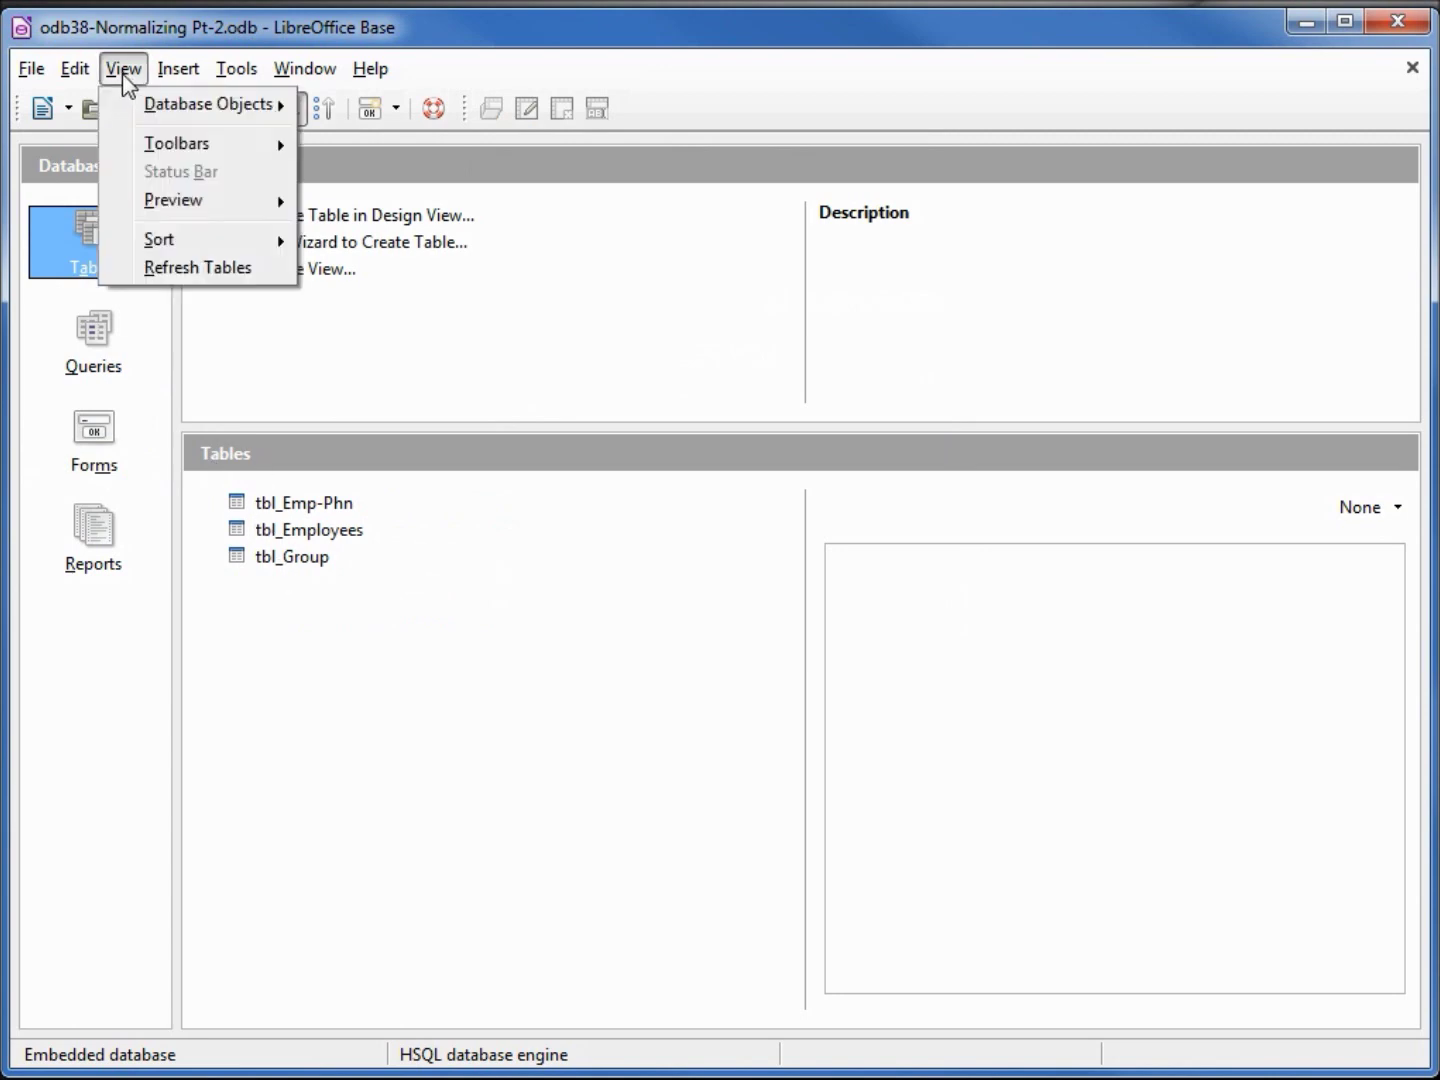
left_click(183, 268)
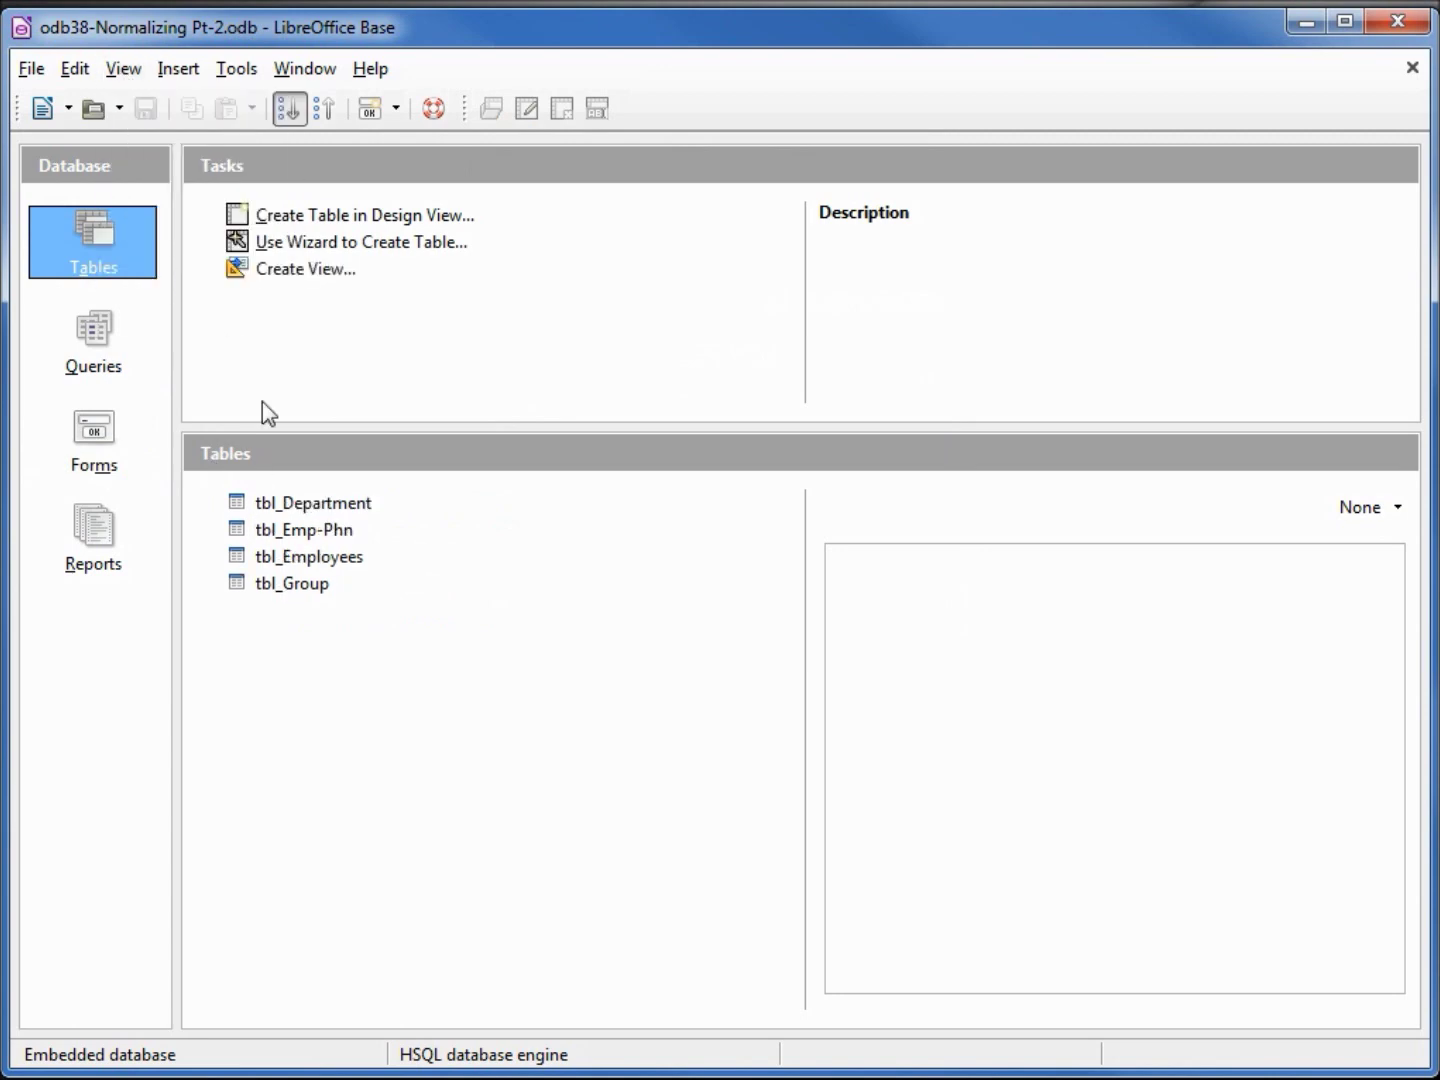
left_click(301, 503)
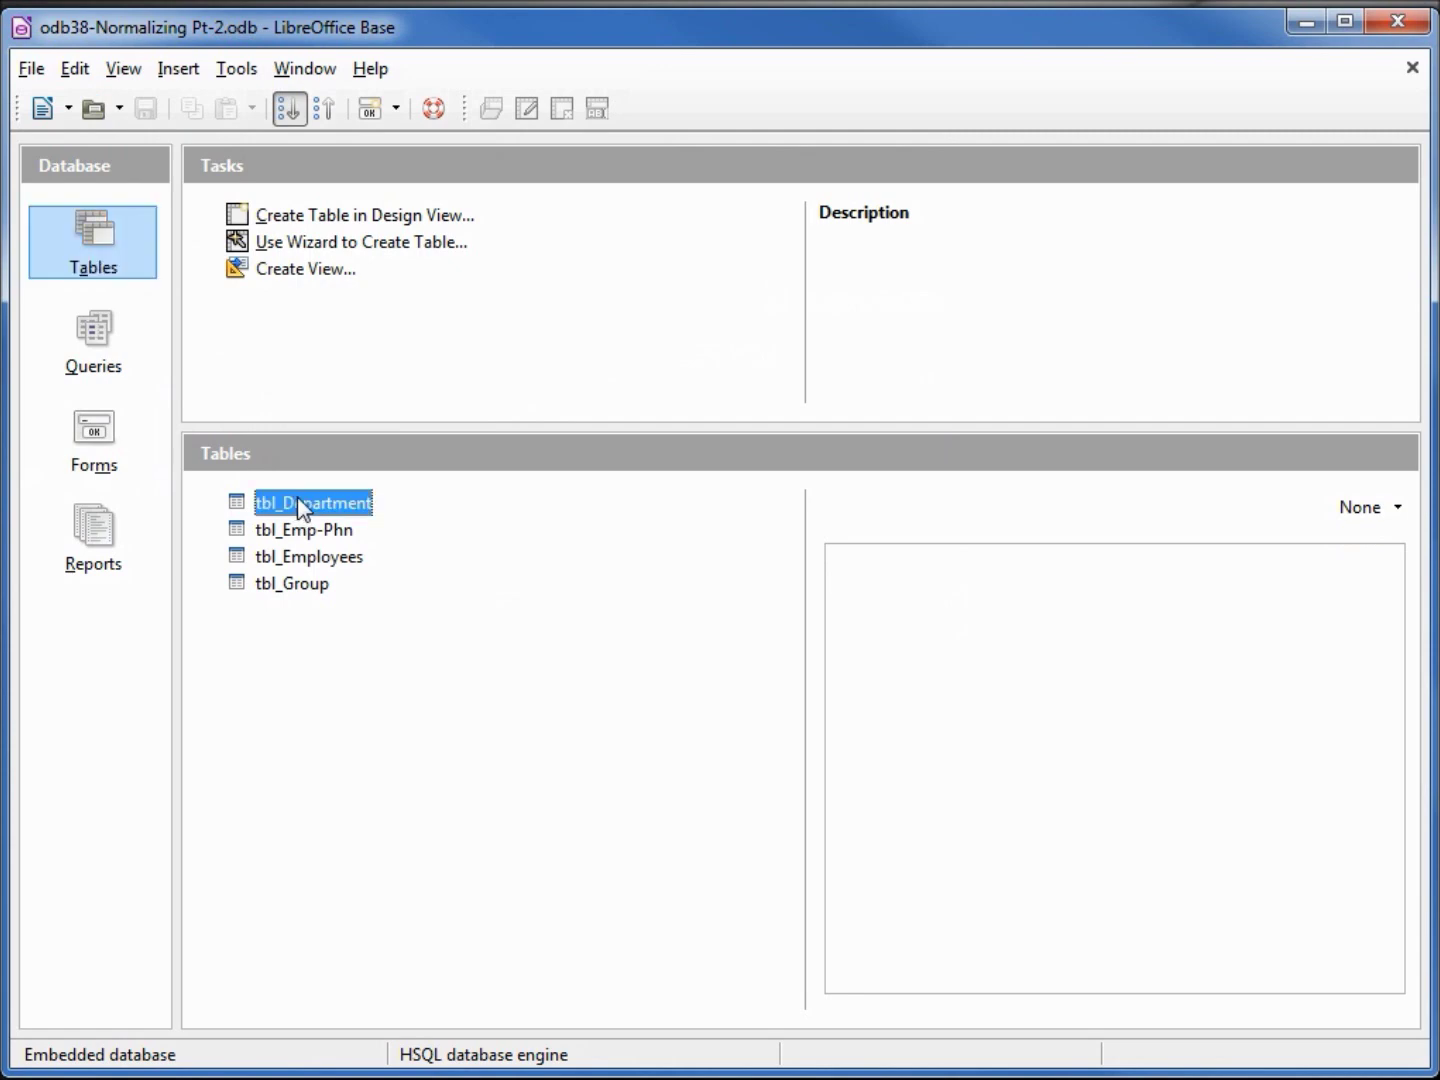
Step: Add an 'Unassigned' Department Name row to tbl_Department and close its data view
double_click(300, 503)
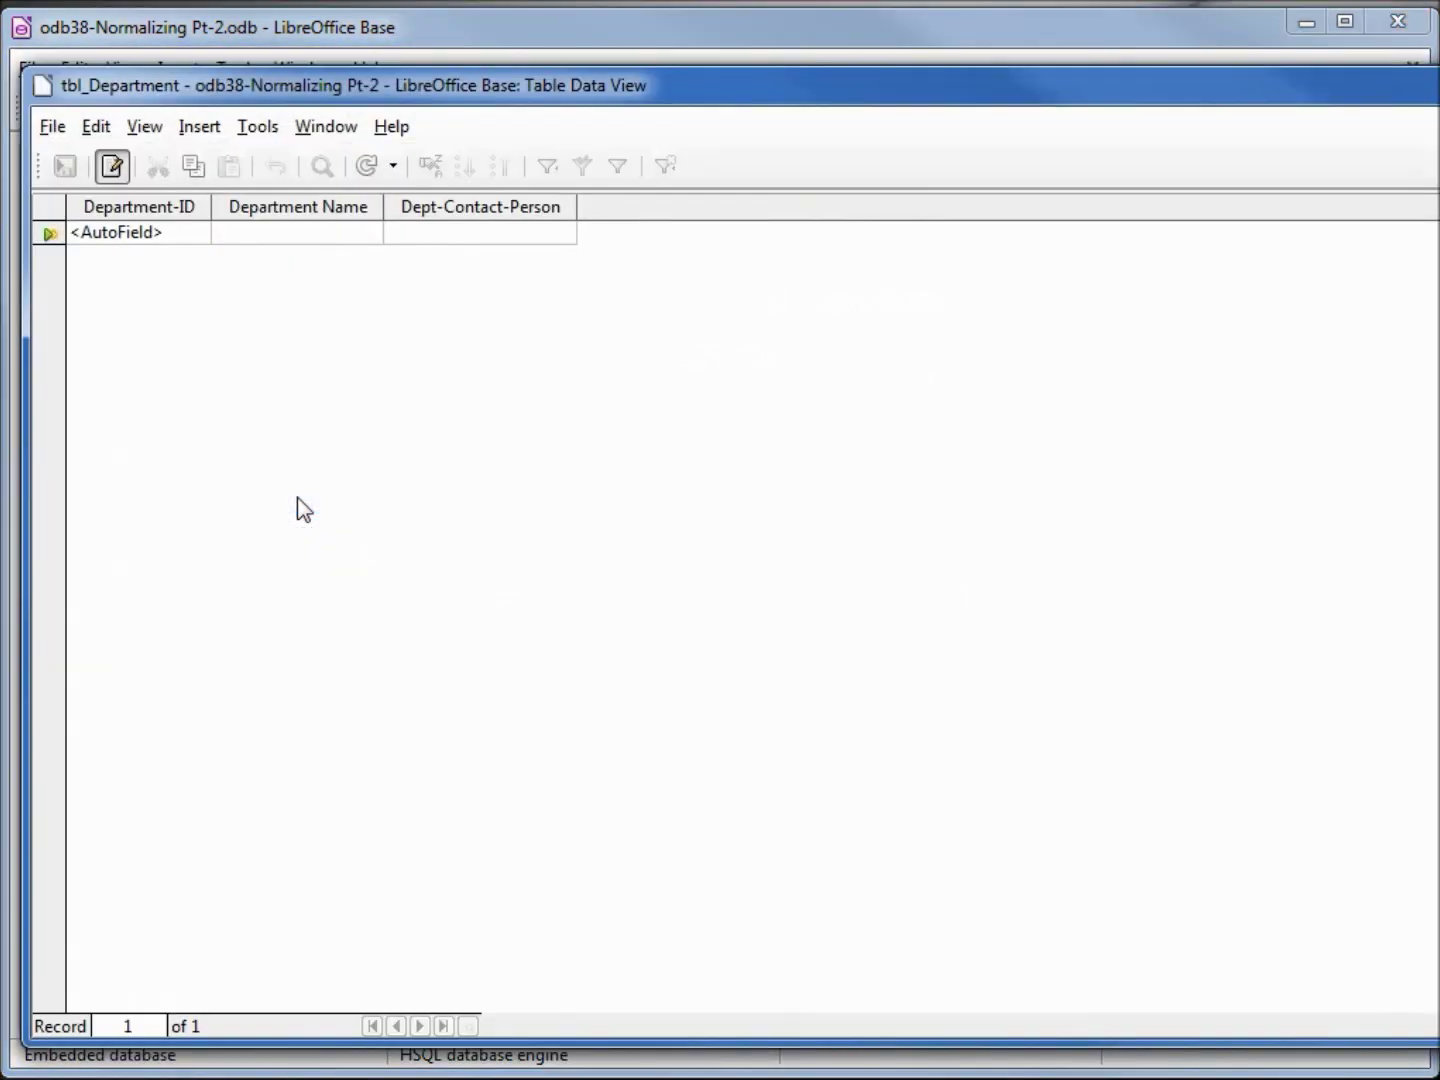
left_click(259, 236)
type("Unassign")
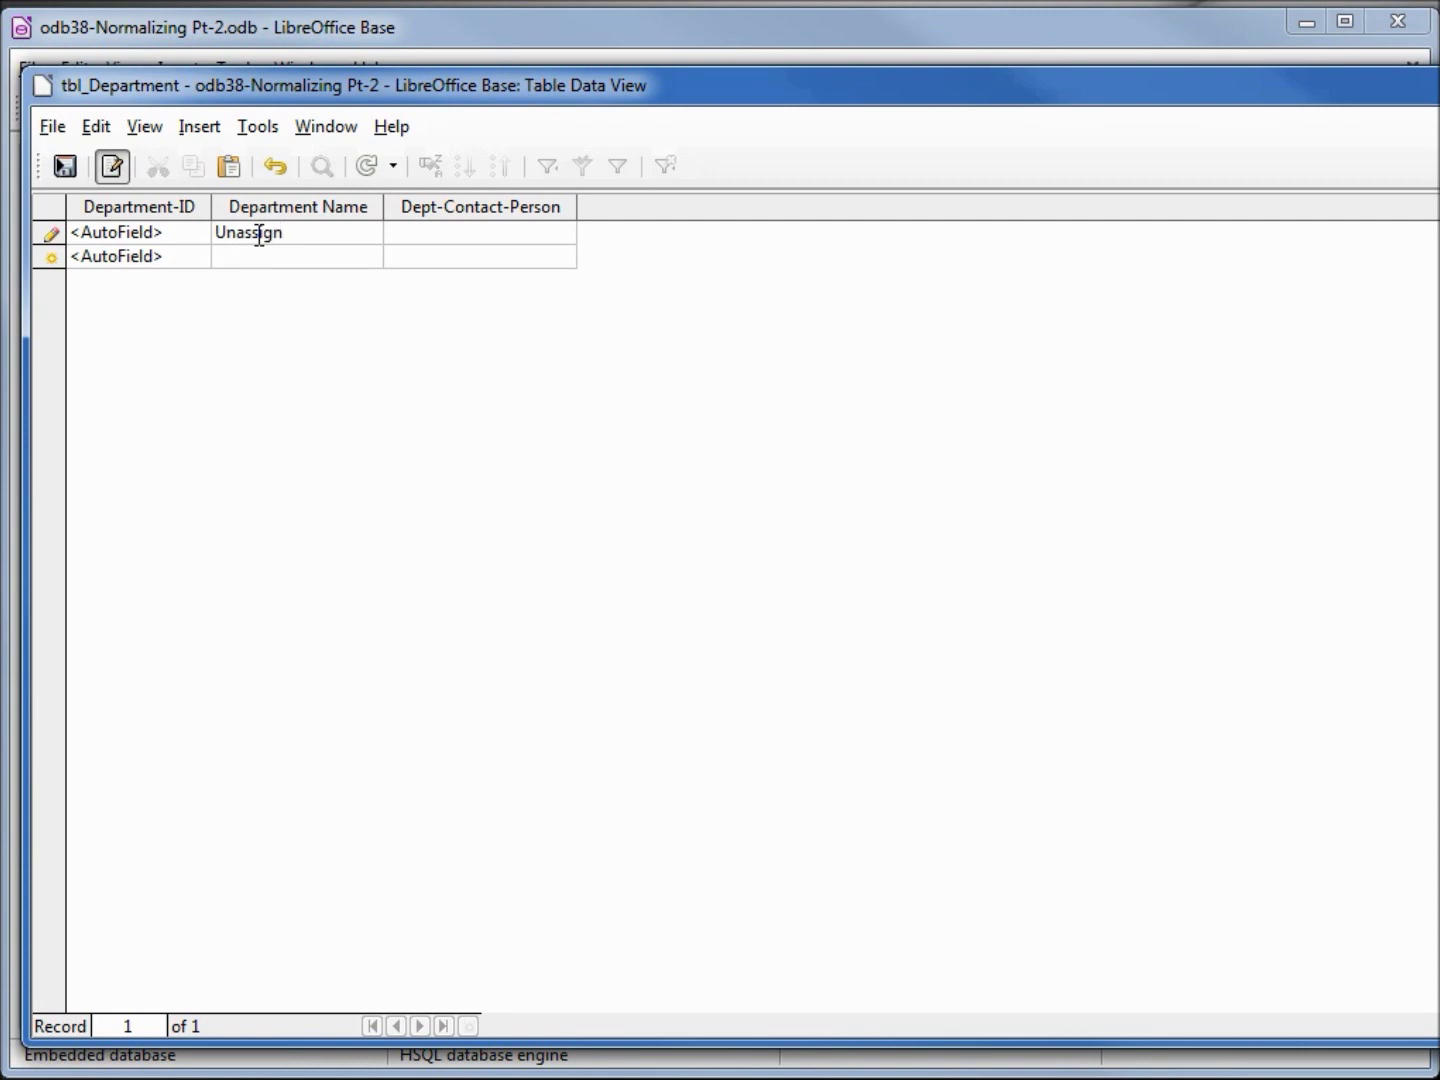
type("ed")
key("Tab")
key("Tab")
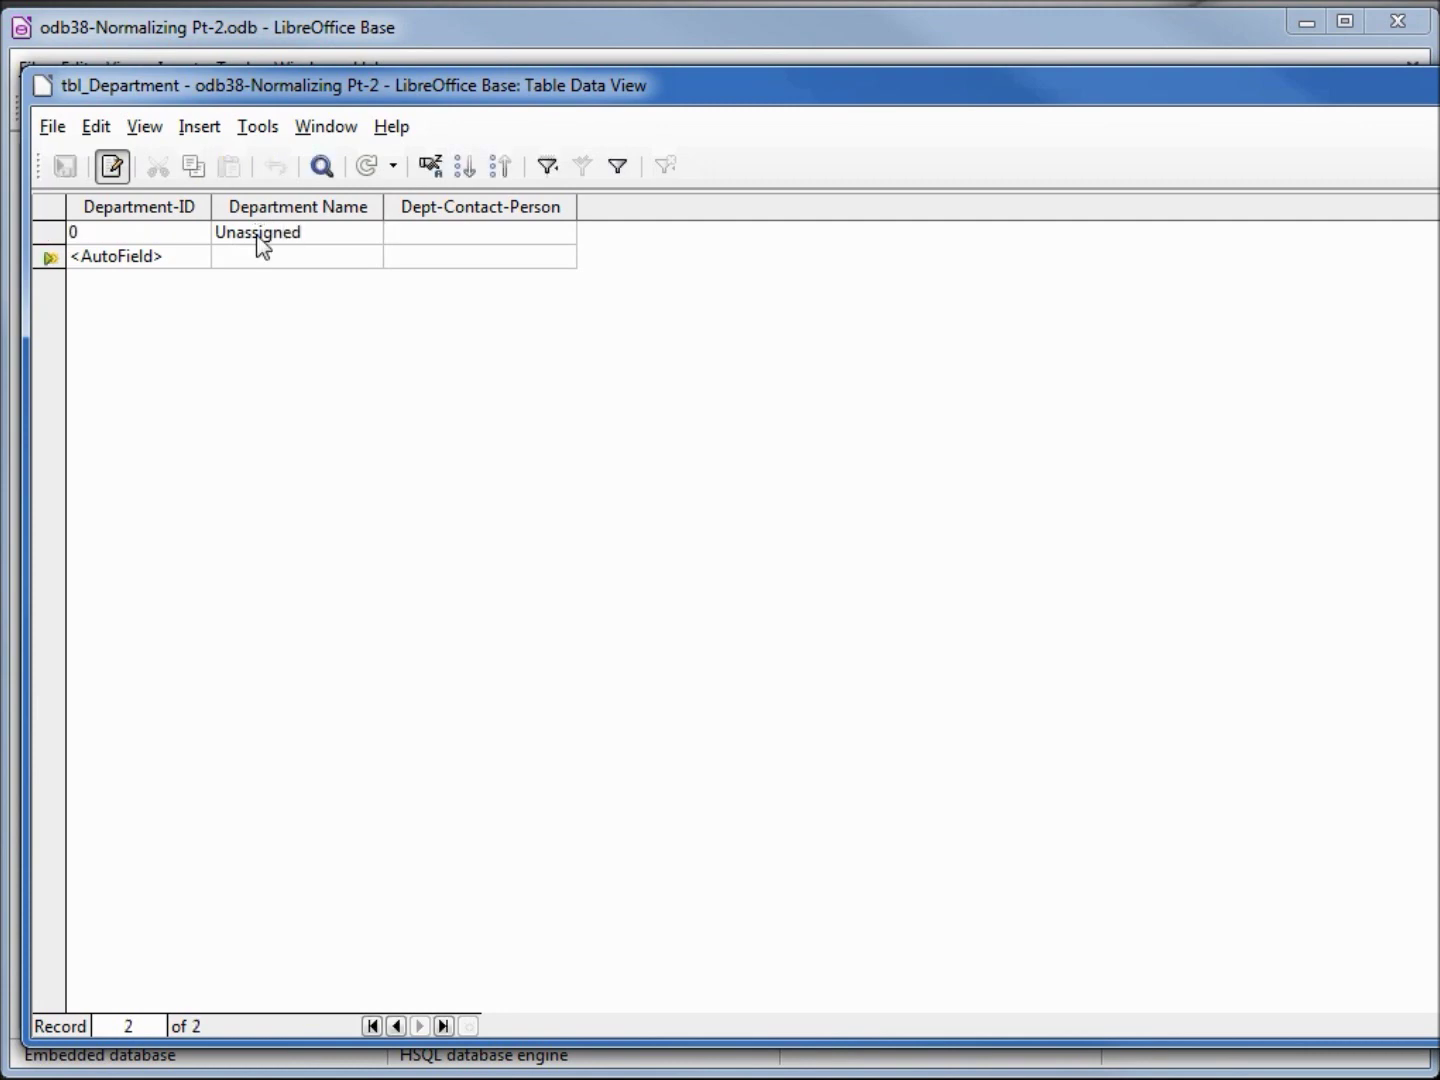
key("ctrl+w")
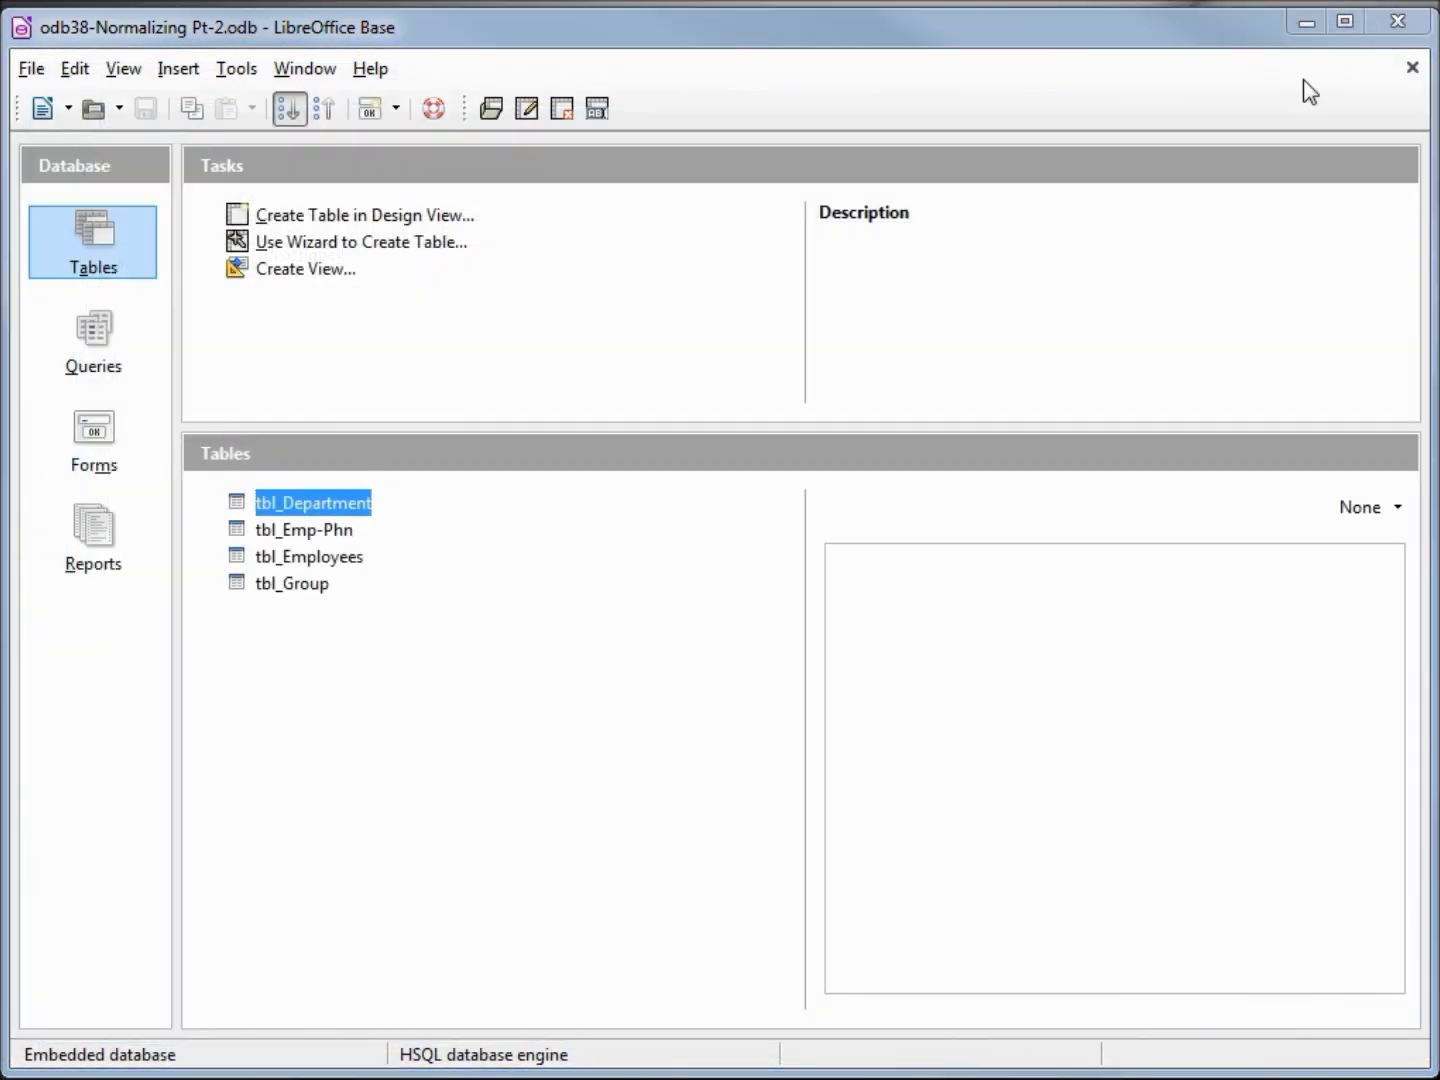
left_click_drag(1439, 170, 1115, 161)
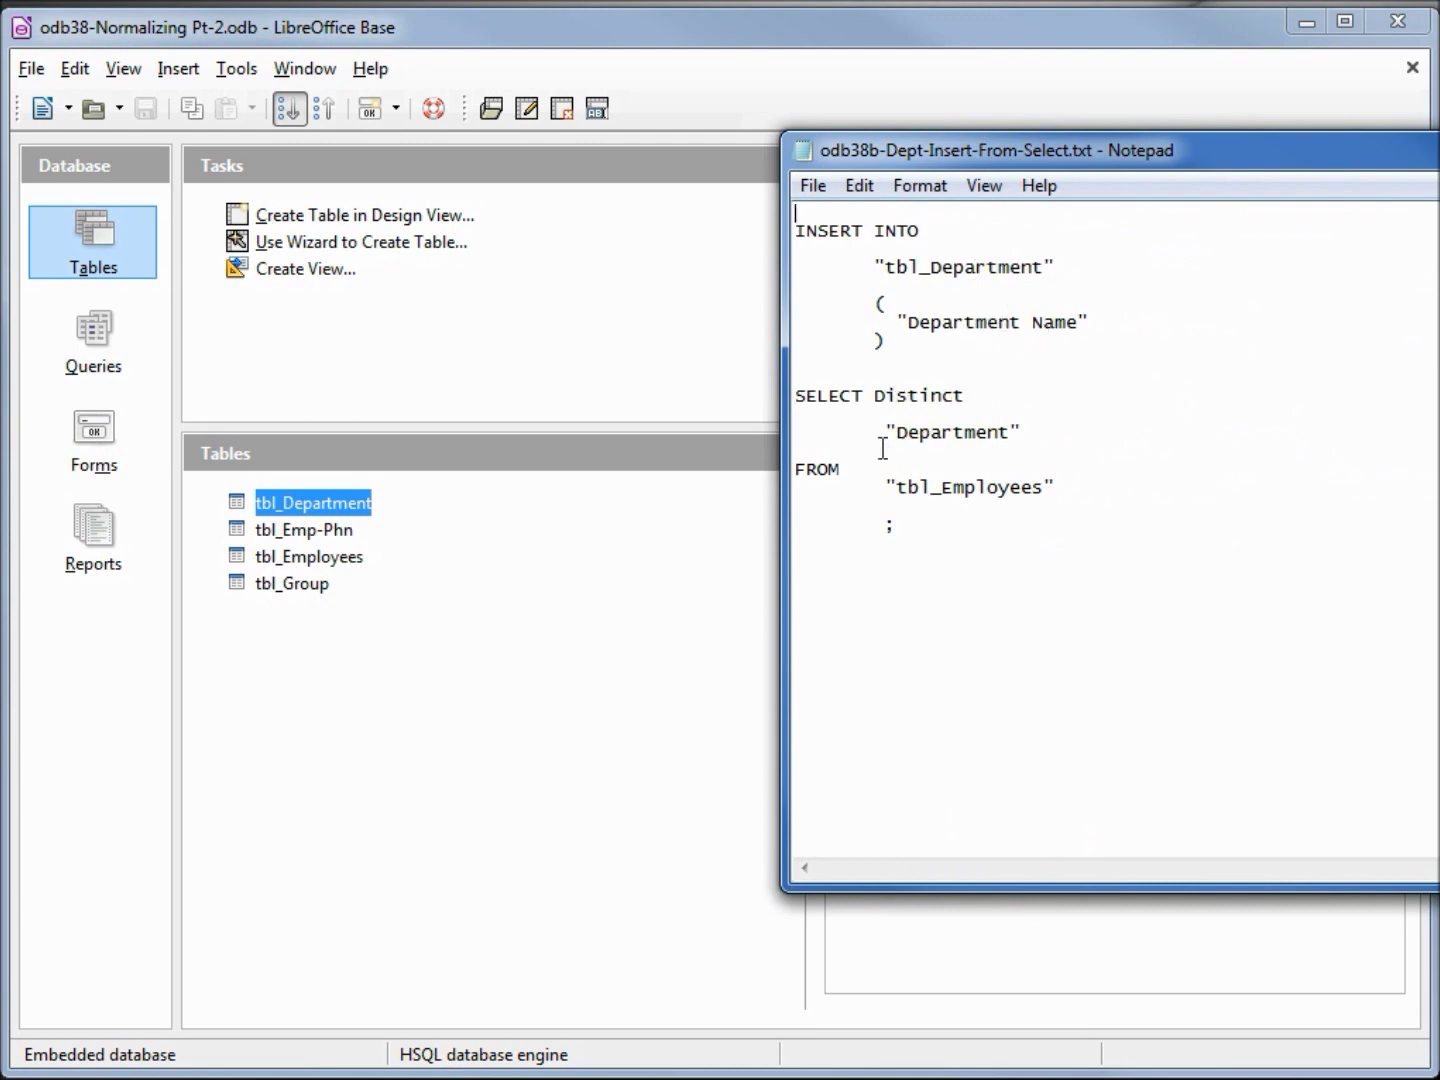
Step: Copy the INSERT … SELECT Distinct "Department" script and execute it in Tools > SQL
left_click_drag(922, 545, 766, 205)
right_click(849, 270)
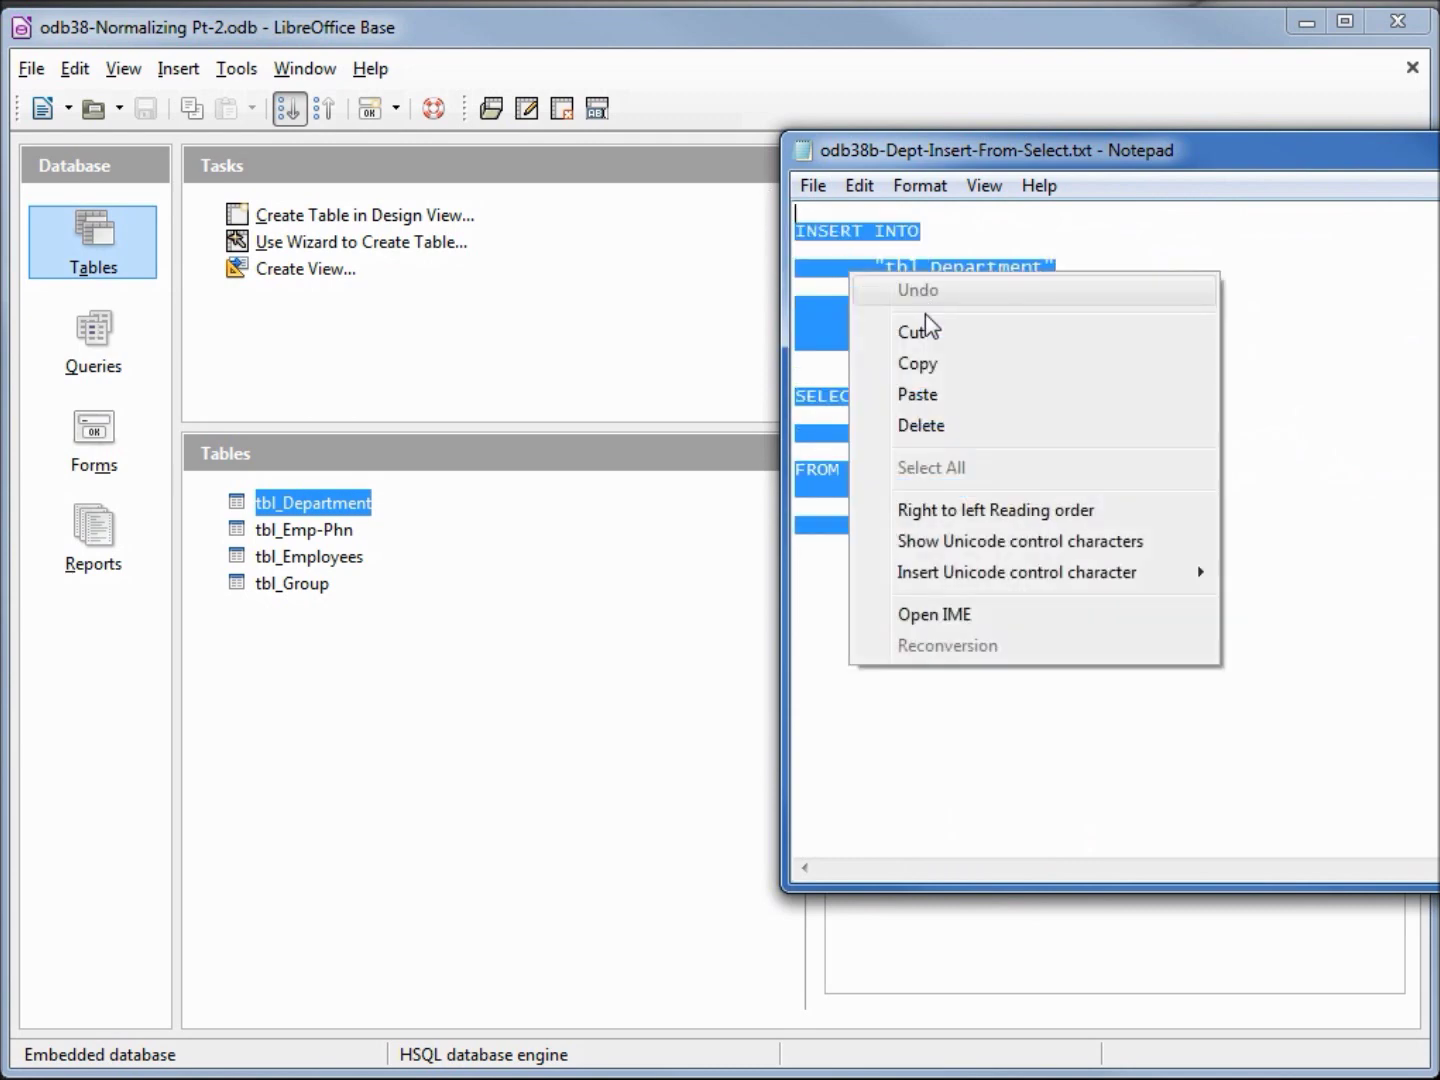
left_click(936, 364)
left_click(236, 68)
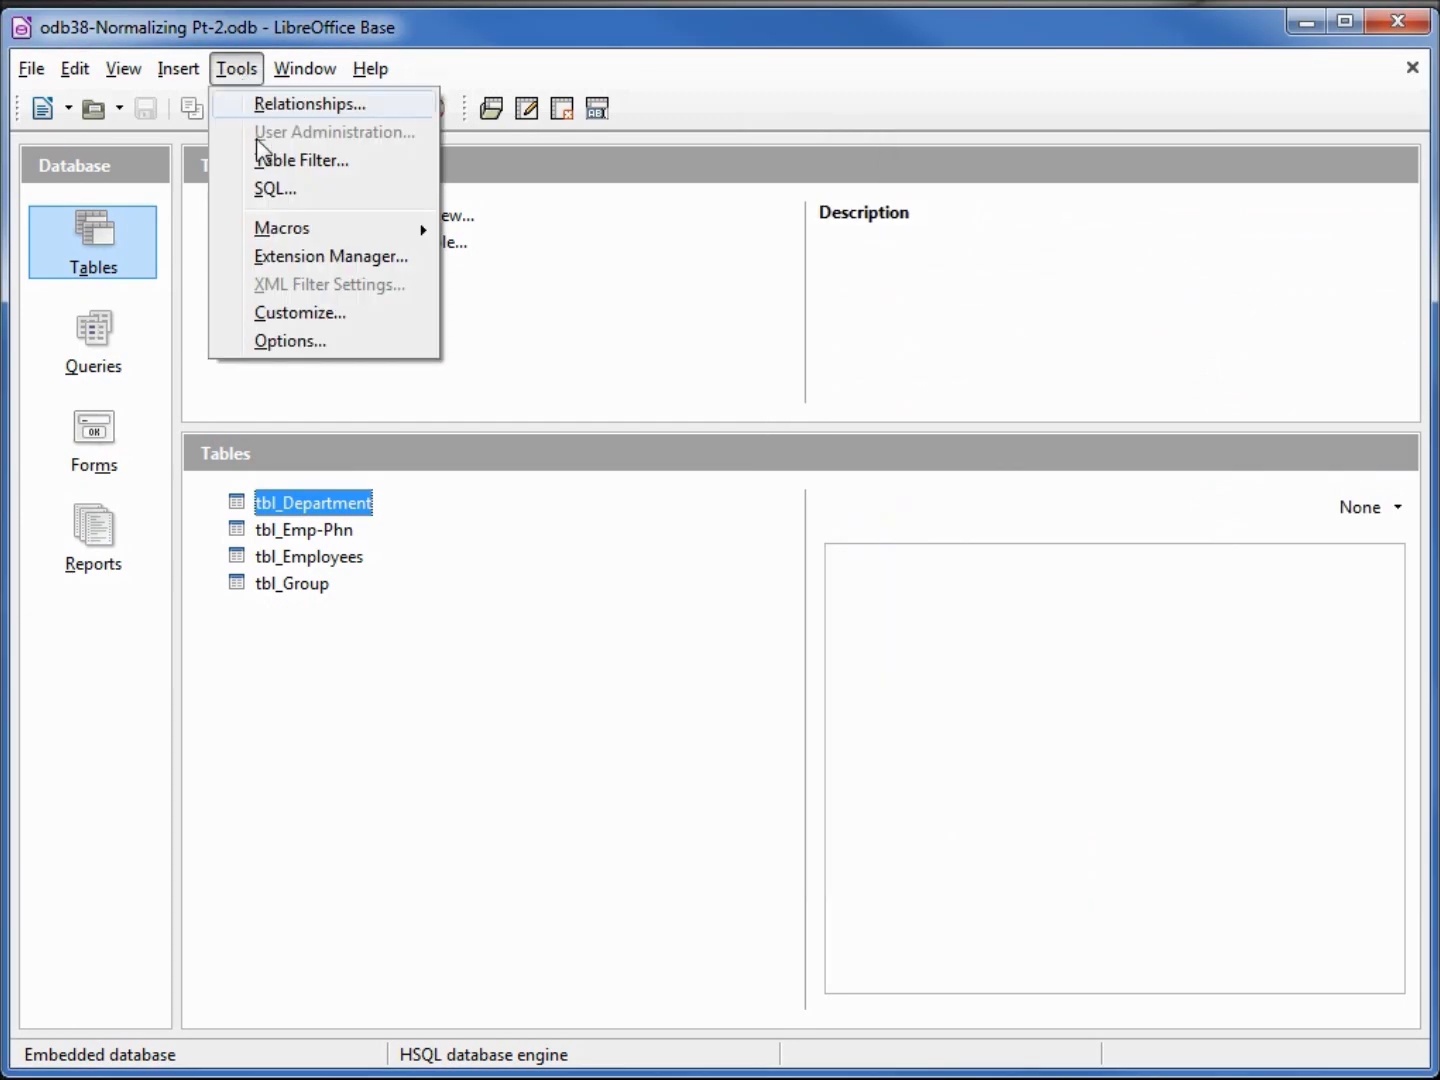
left_click(287, 190)
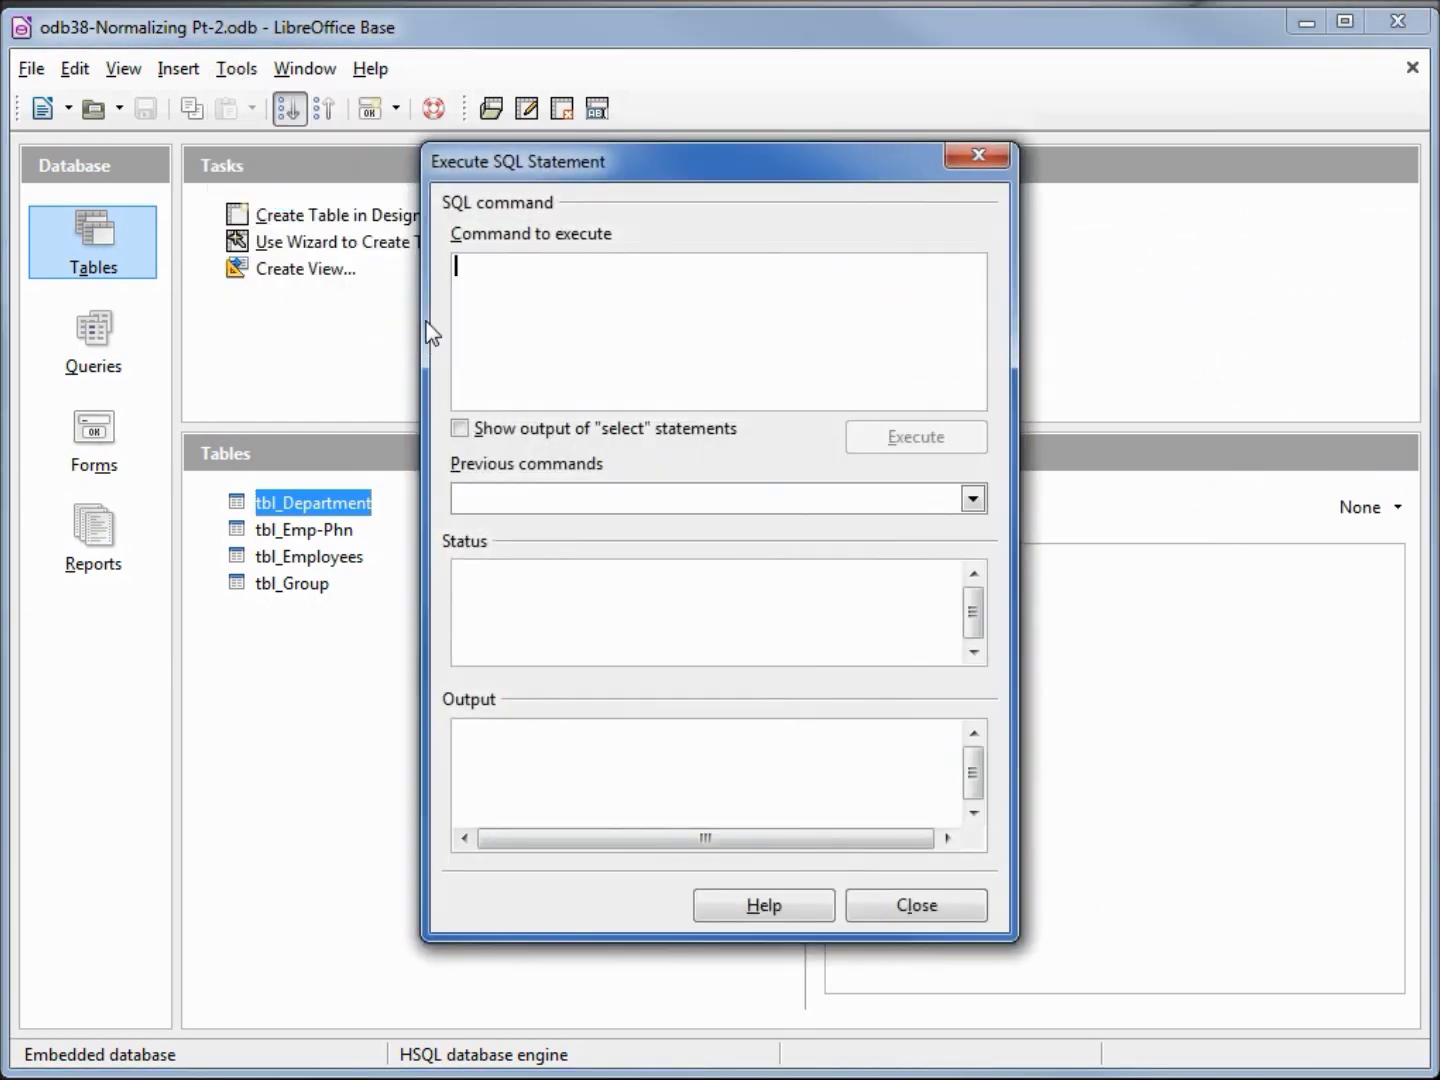
key("ctrl+v")
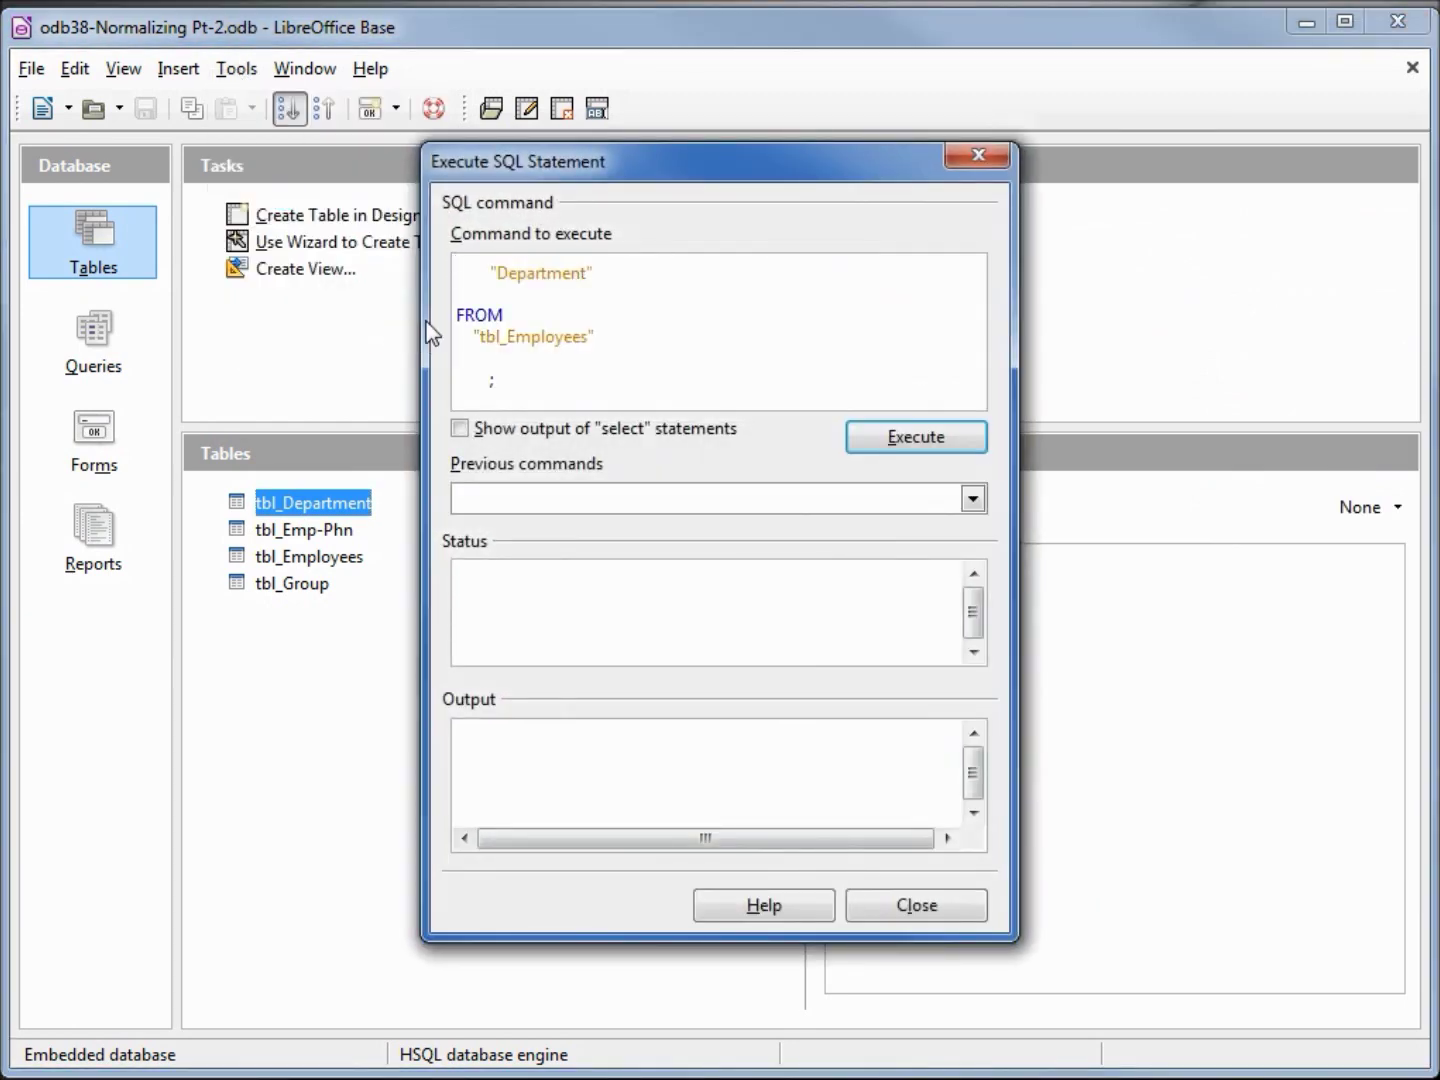
left_click(889, 440)
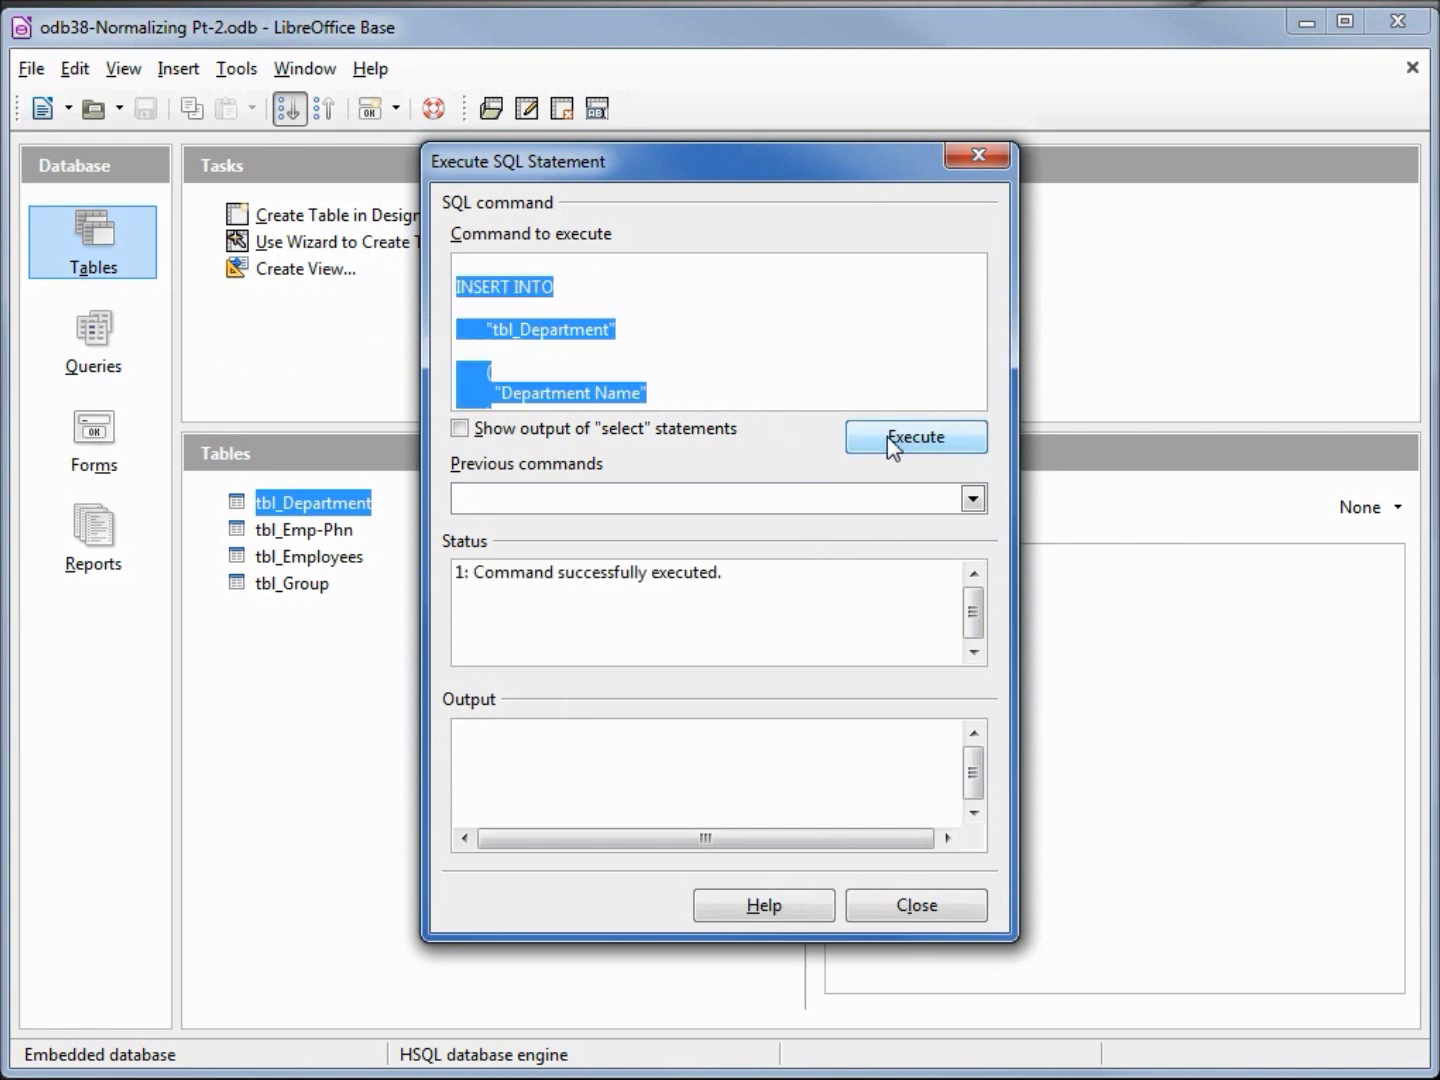
left_click(913, 908)
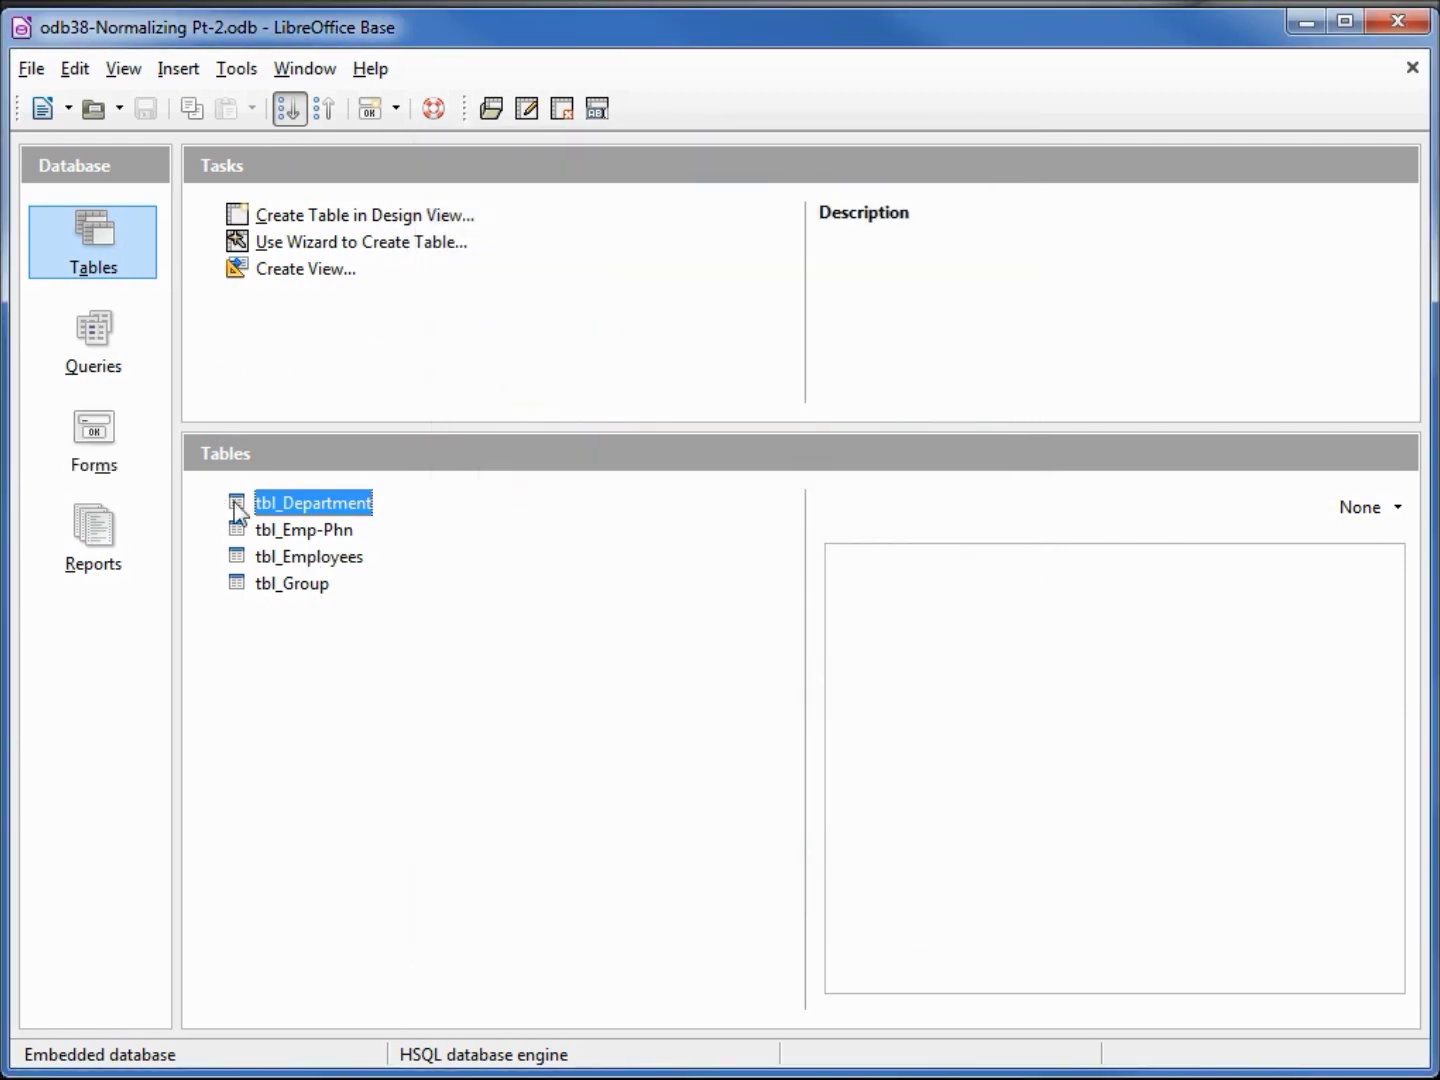
Step: Open tbl_Department and tbl_Employees side by side to look up employee IDs
double_click(279, 500)
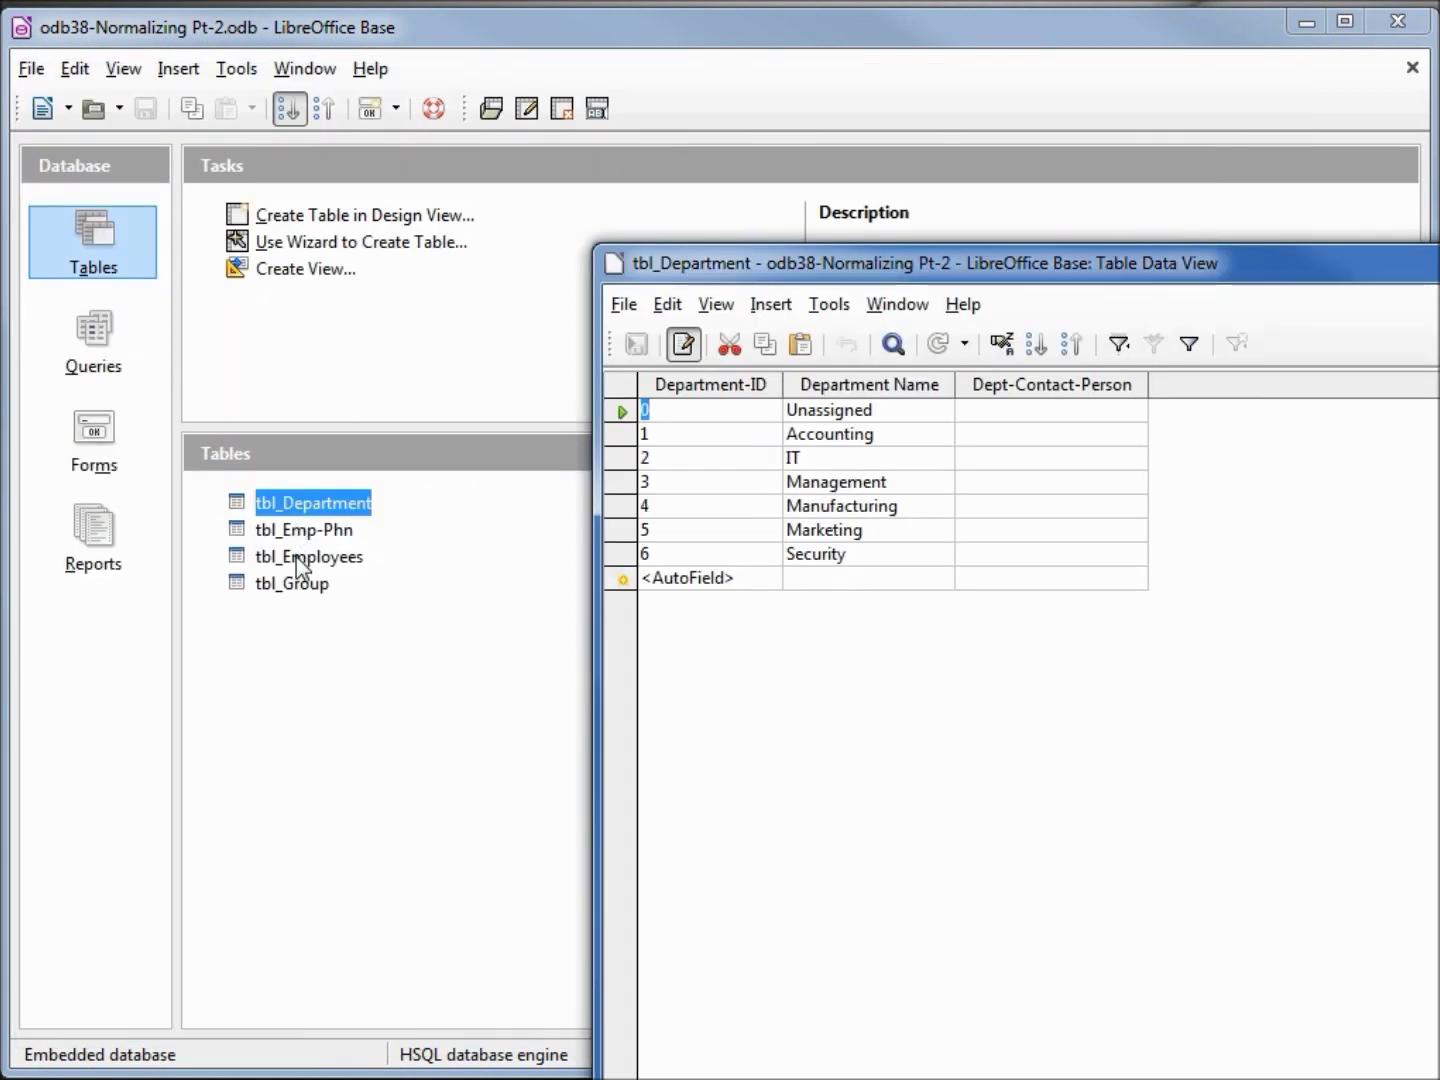
left_click(302, 562)
double_click(298, 560)
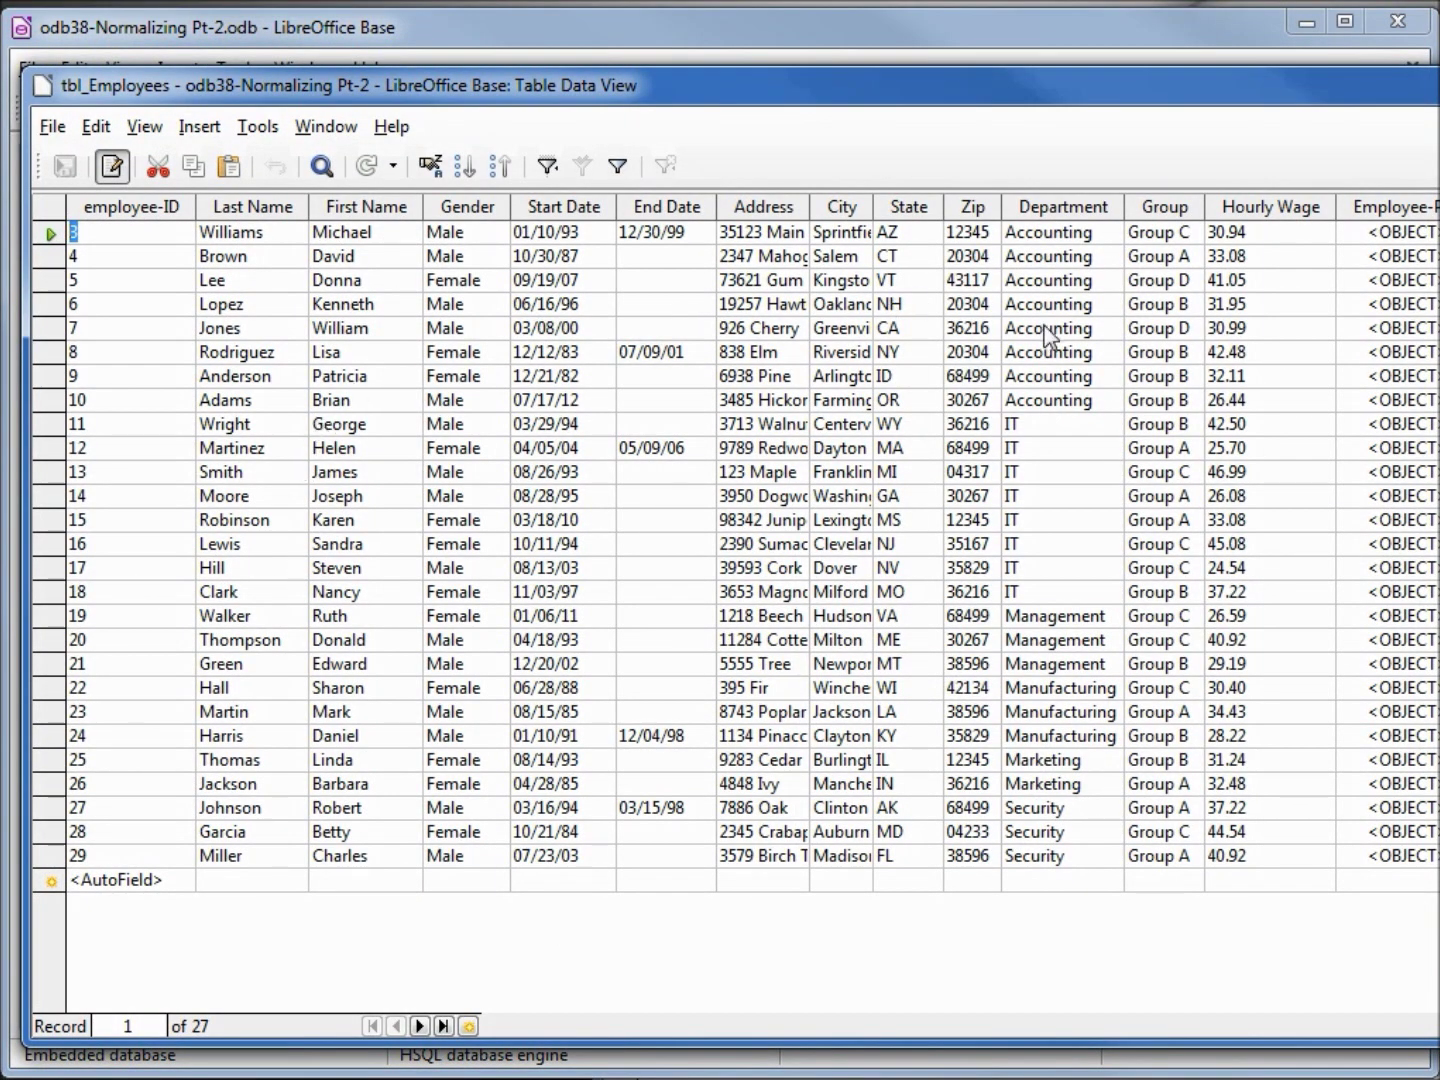
left_click(912, 1072)
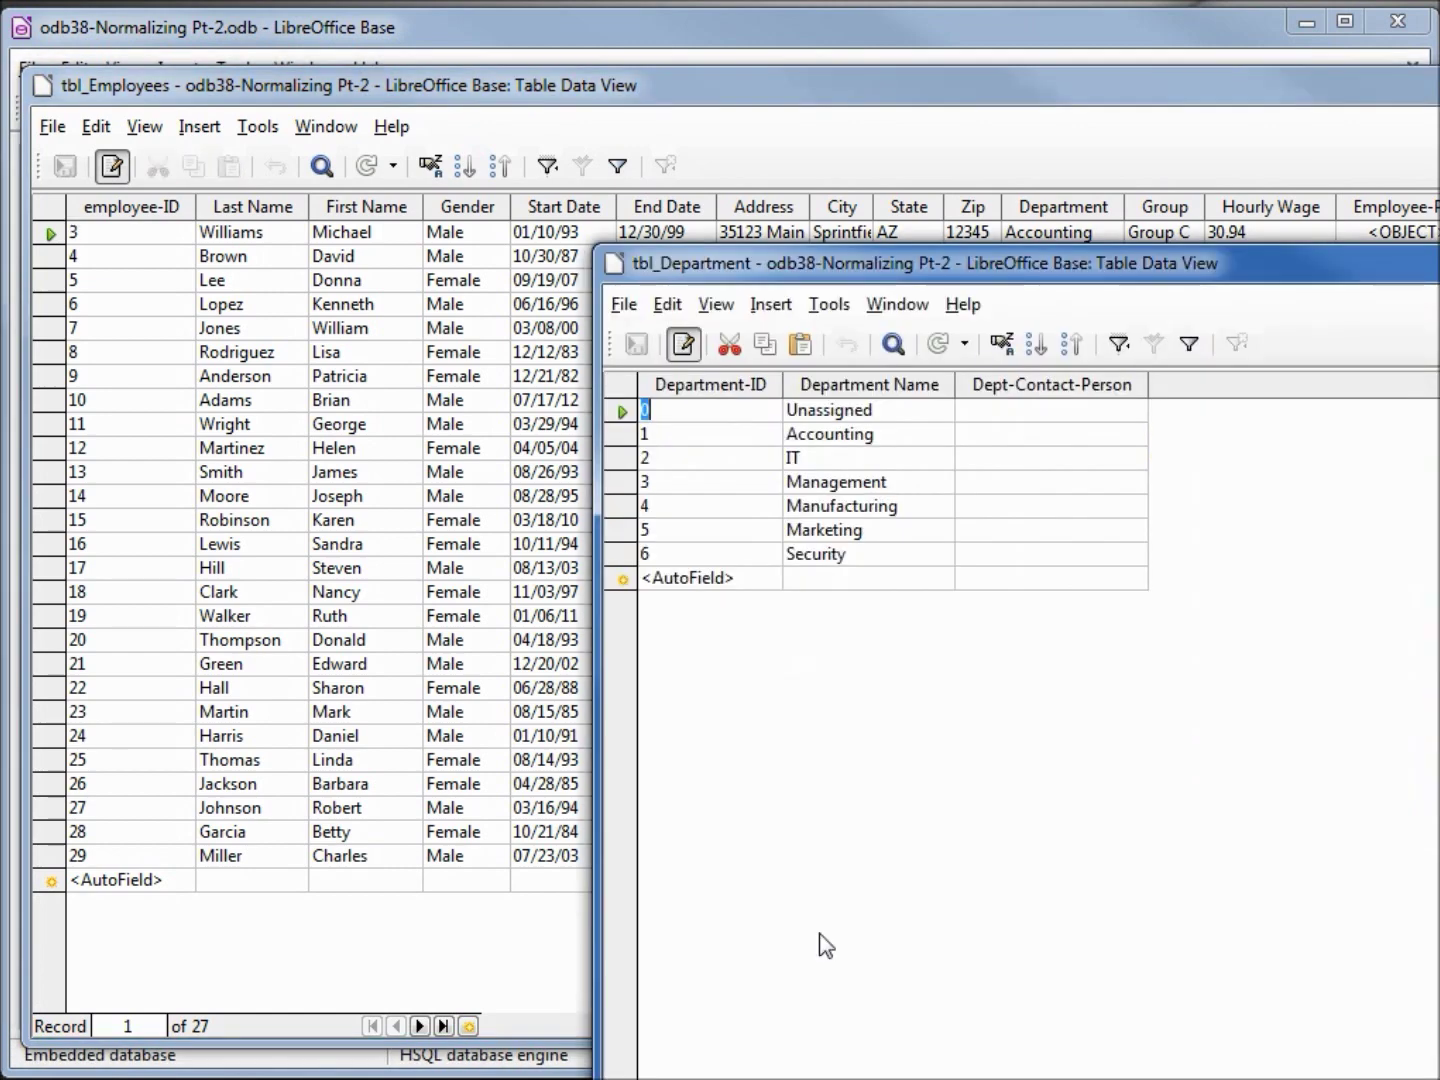
Step: Enter contact-person IDs 5 for Accounting, 13 for IT and 19 for Management
left_click(980, 437)
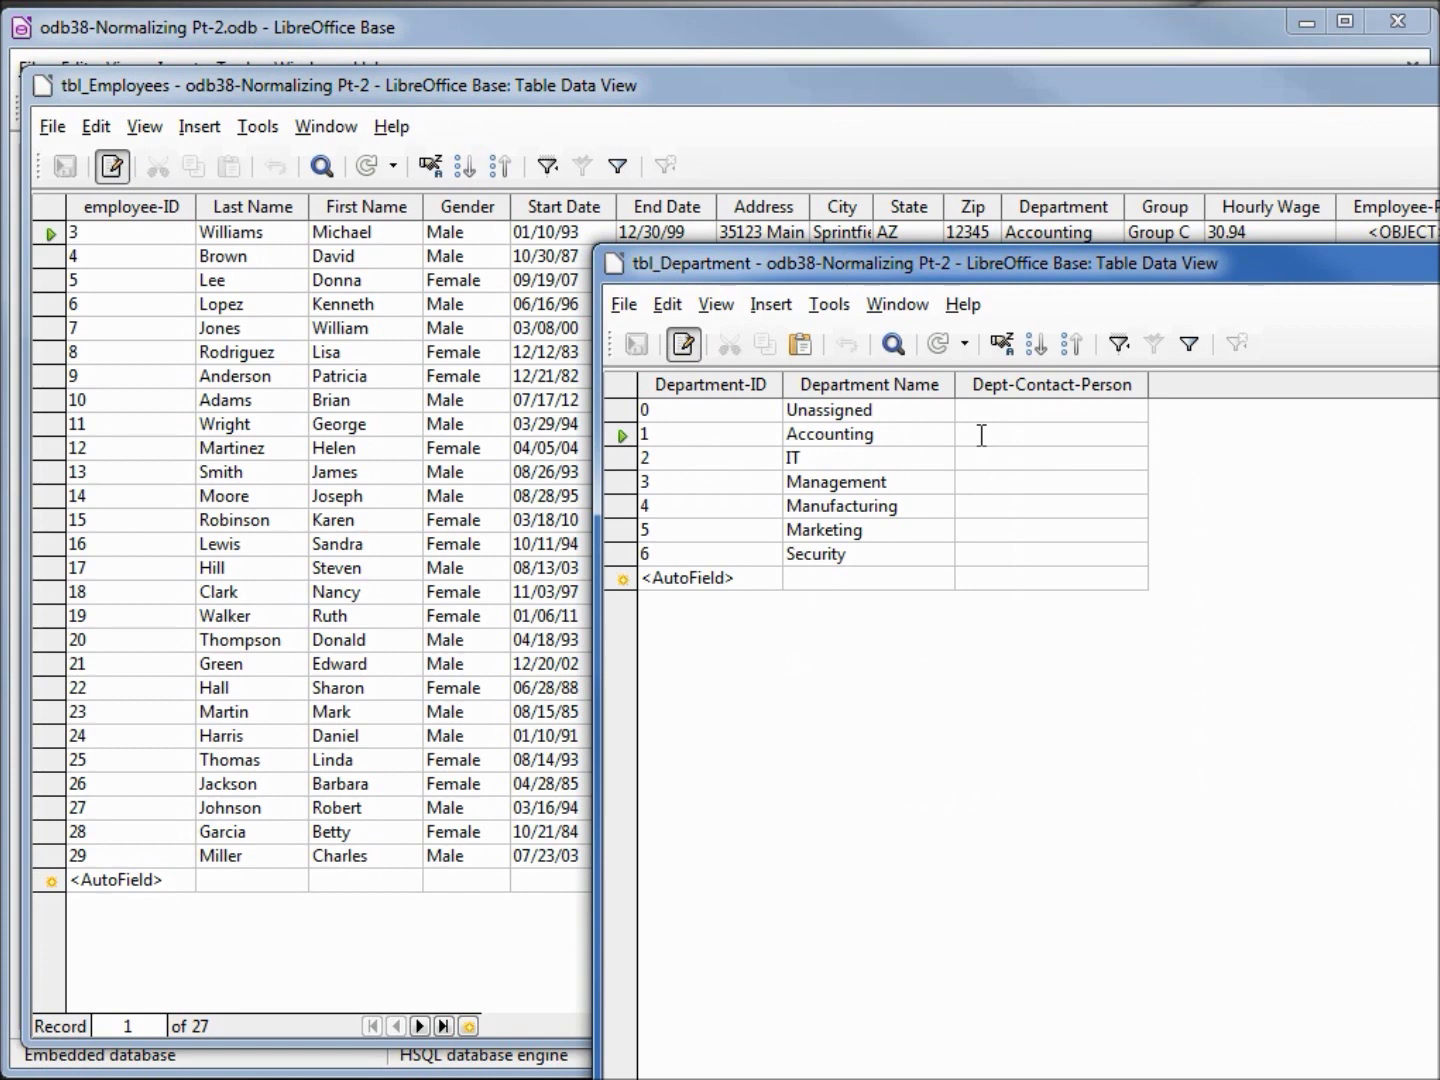
type("5")
key("Return")
left_click(994, 466)
type("13")
left_click(990, 482)
type("19")
Step: Enter contact-person IDs 24 for Manufacturing, 26 for Marketing and 29 for Security
left_click(975, 504)
type("24")
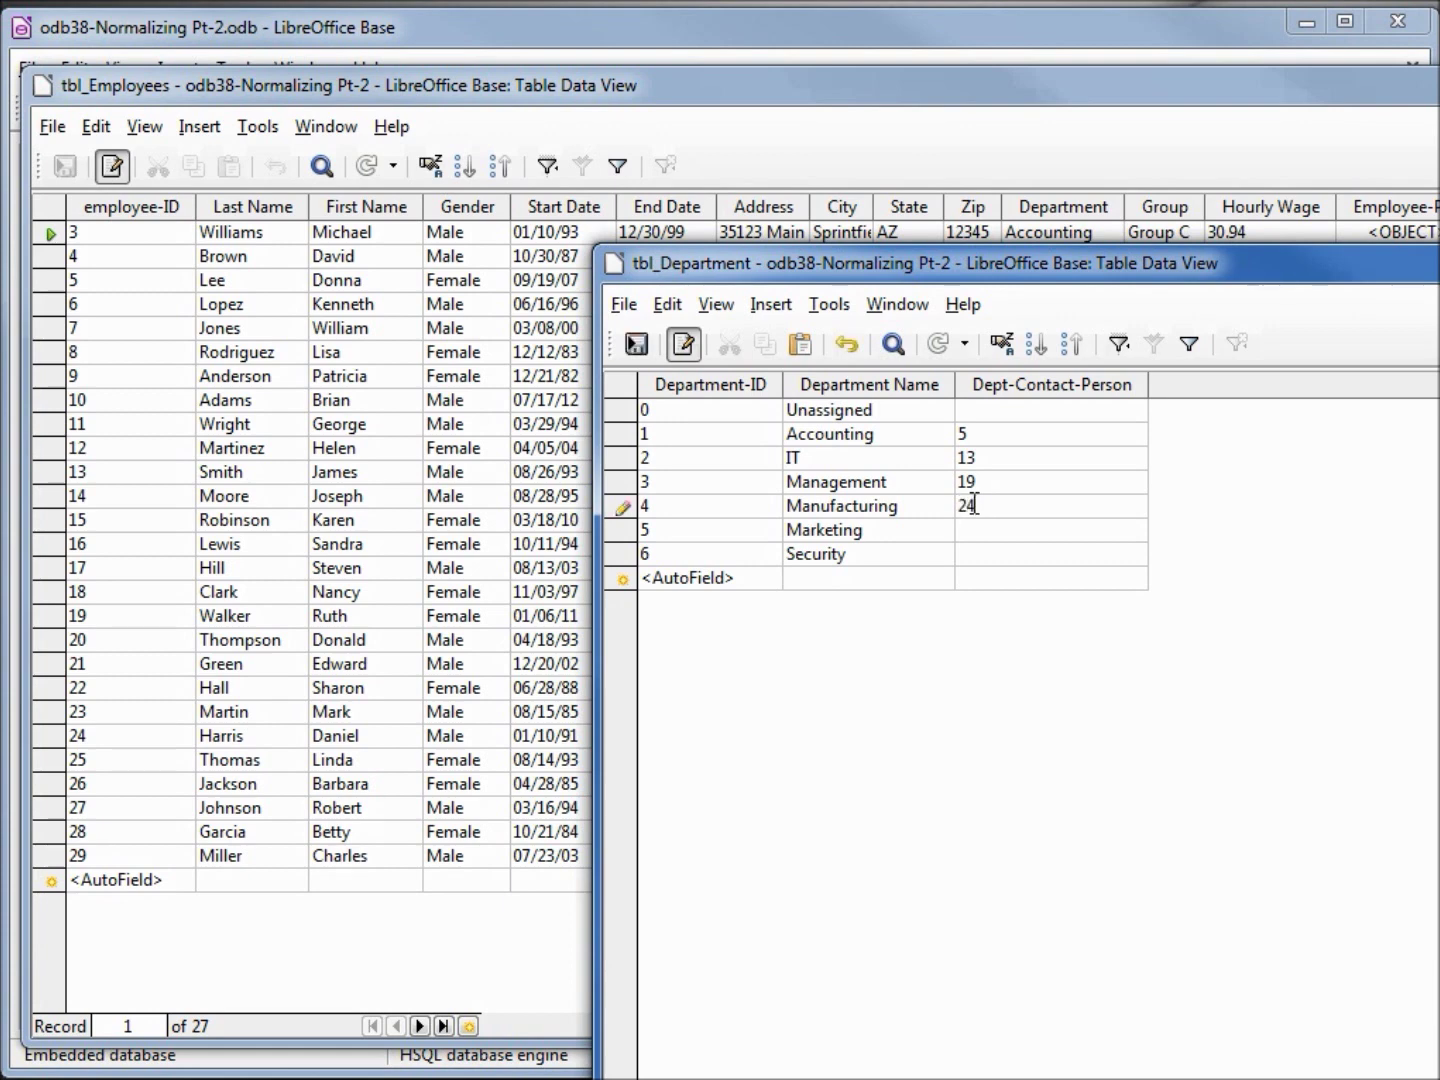
left_click(979, 535)
type("26")
left_click(997, 558)
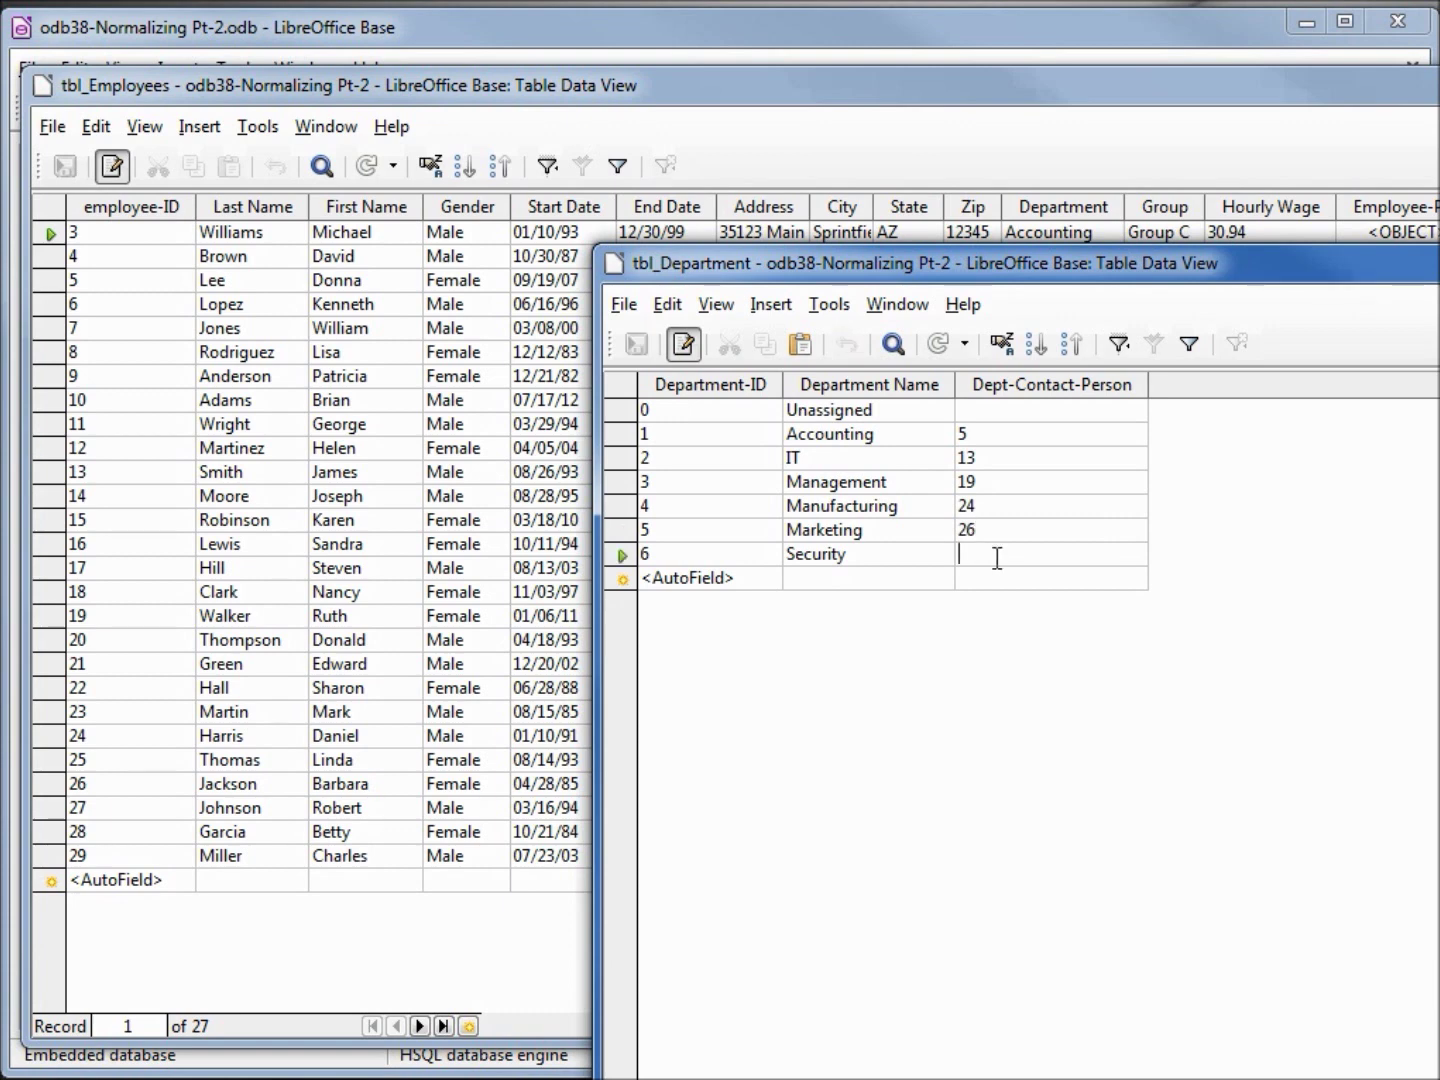
type("29")
left_click(997, 571)
left_click(976, 457)
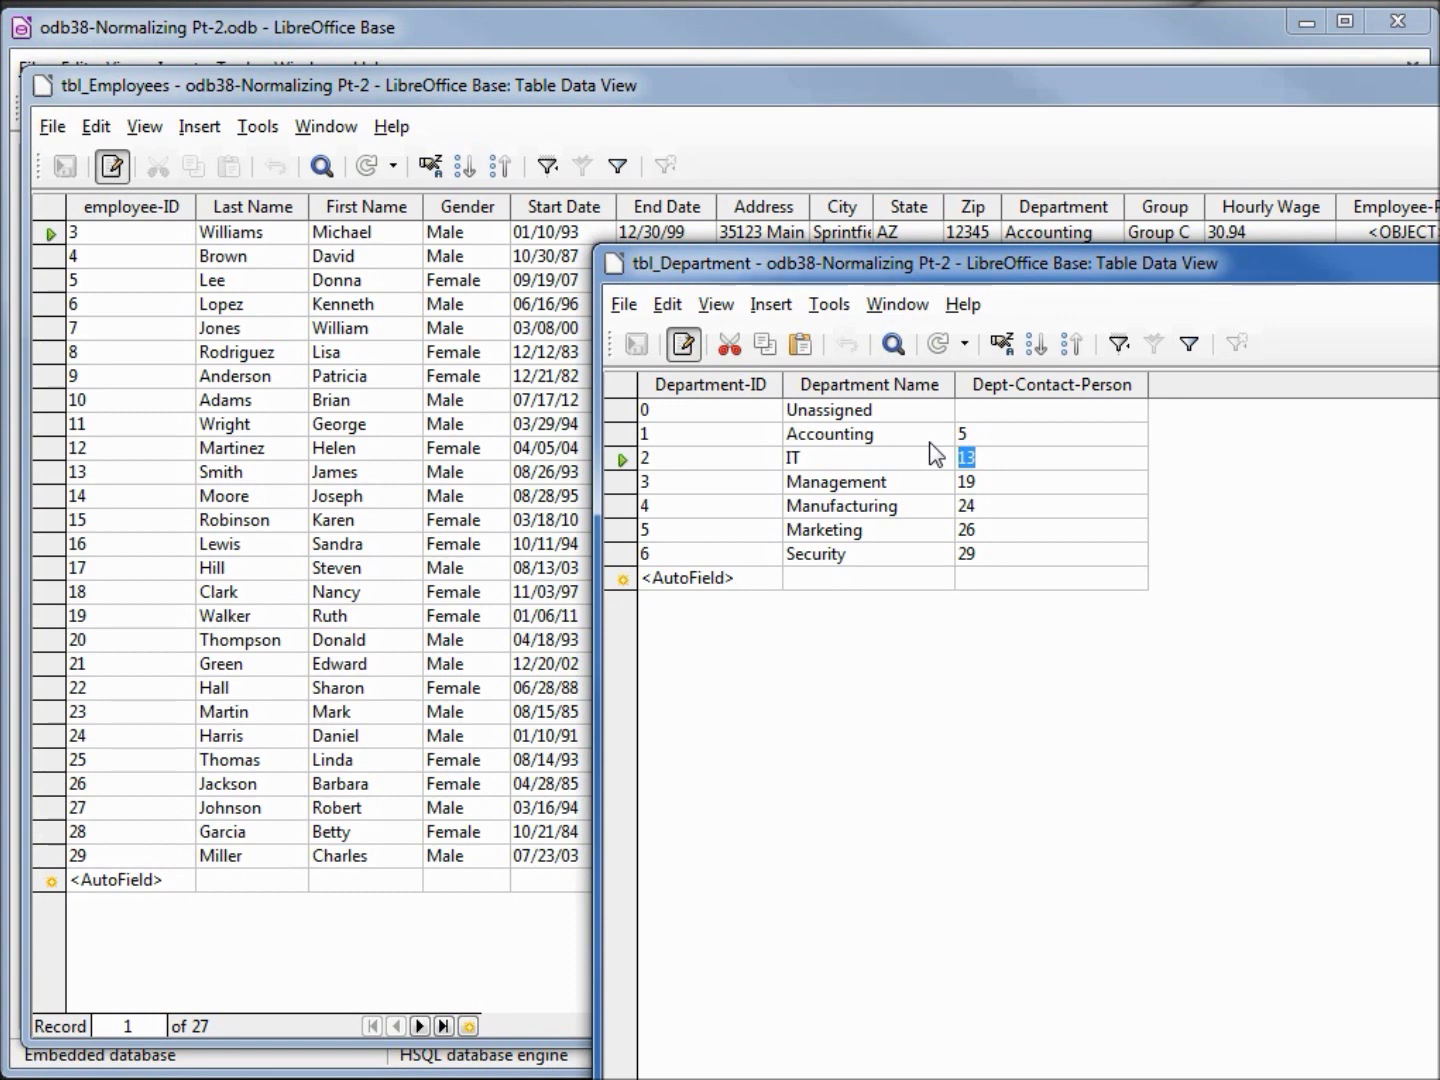
type("0")
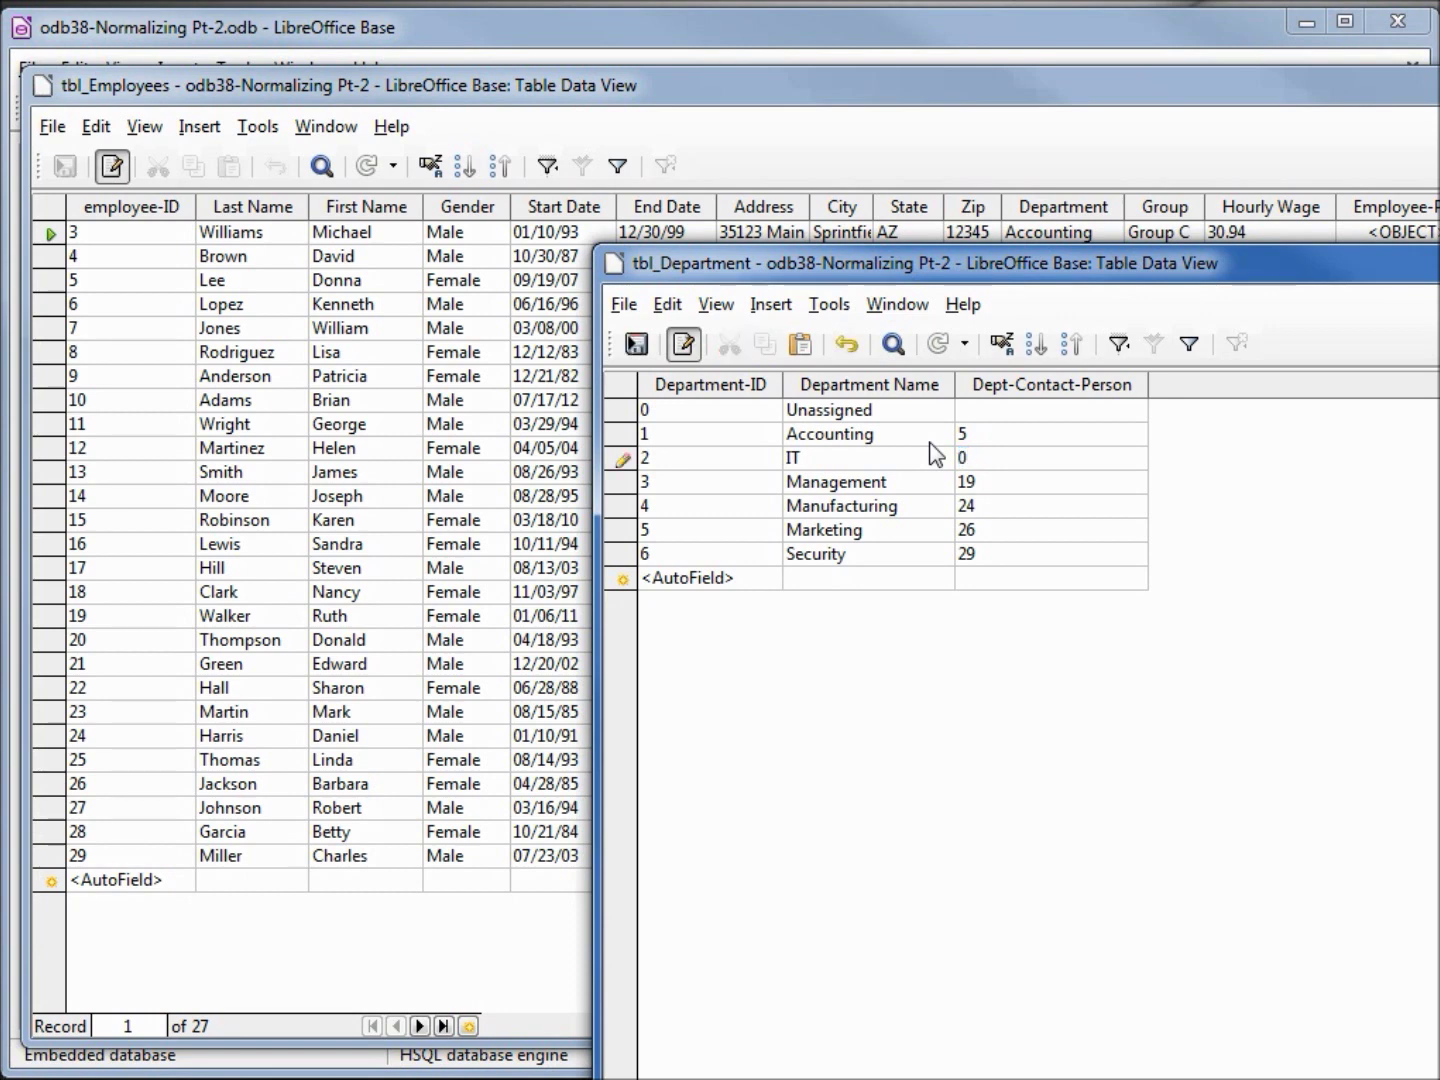
key("Return")
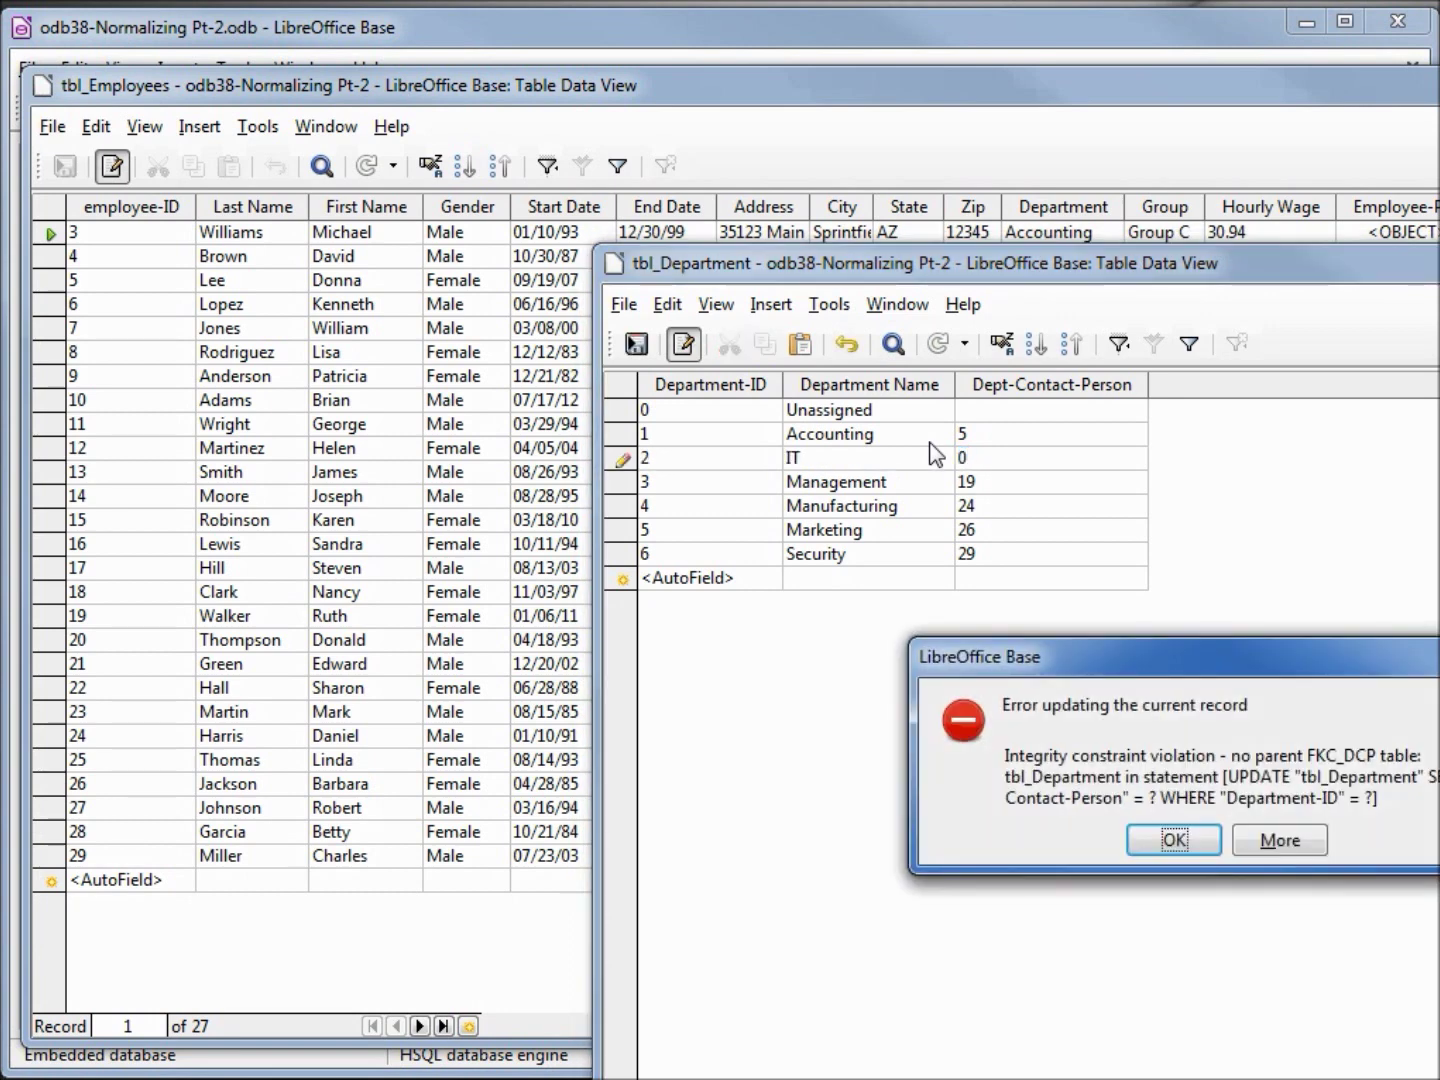
left_click(1174, 838)
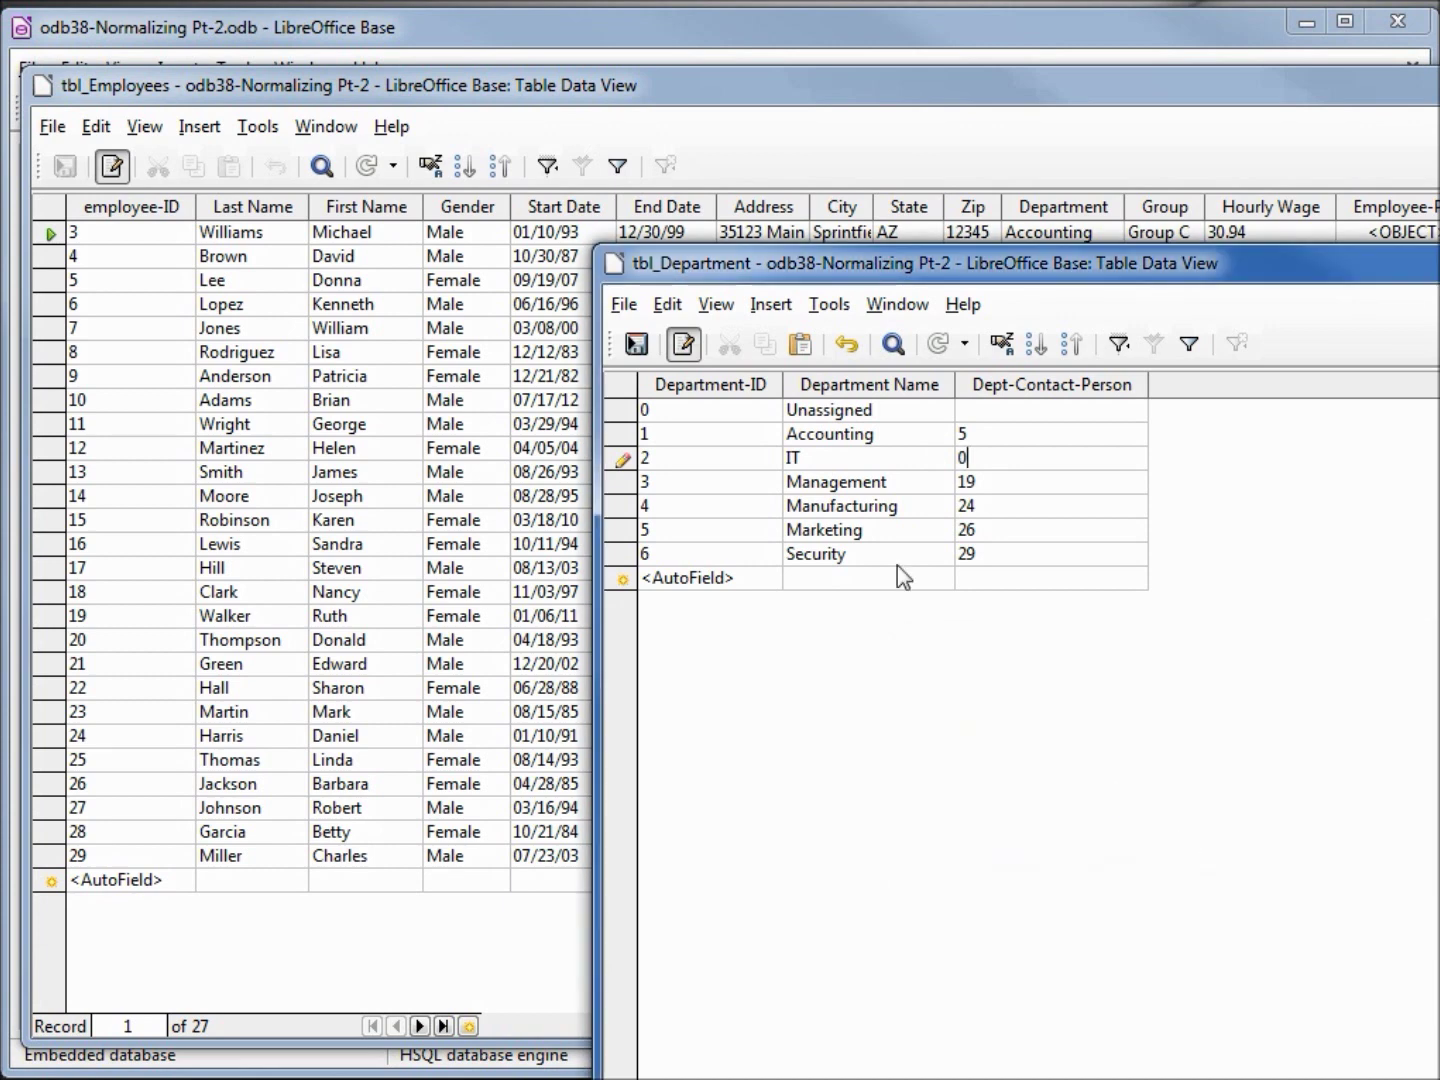
left_click_drag(985, 450, 910, 454)
type("13")
key("Return")
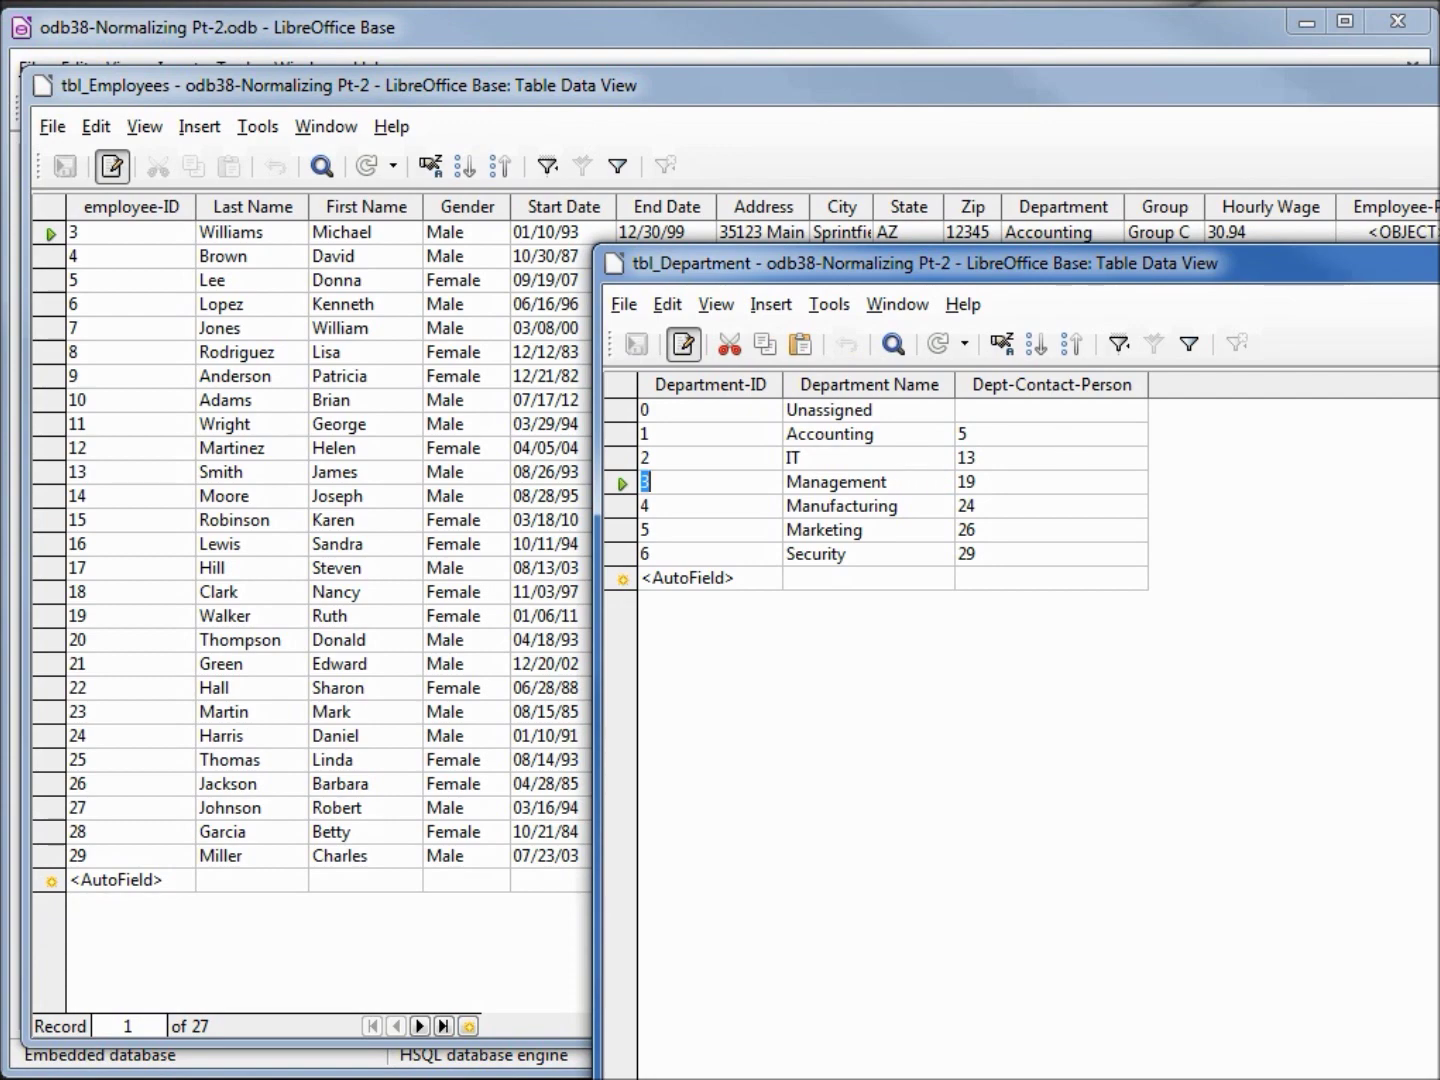
Step: Close the tbl_Department and tbl_Employees data views and open Tools > Relationships
double_click(614, 262)
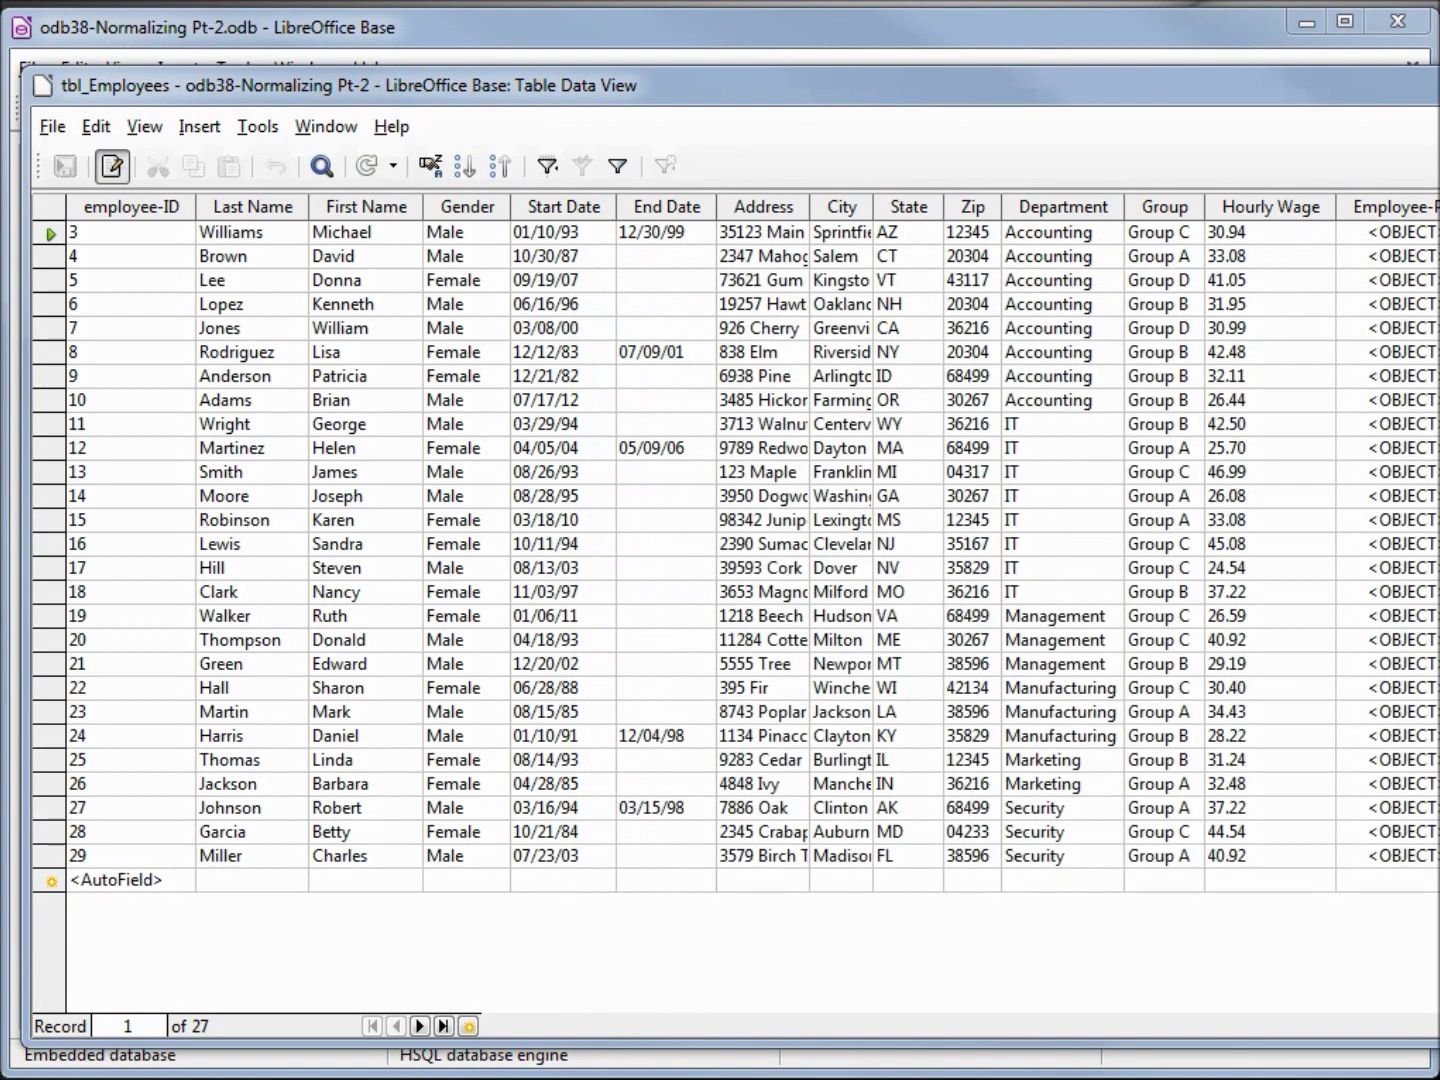
key("ctrl+w")
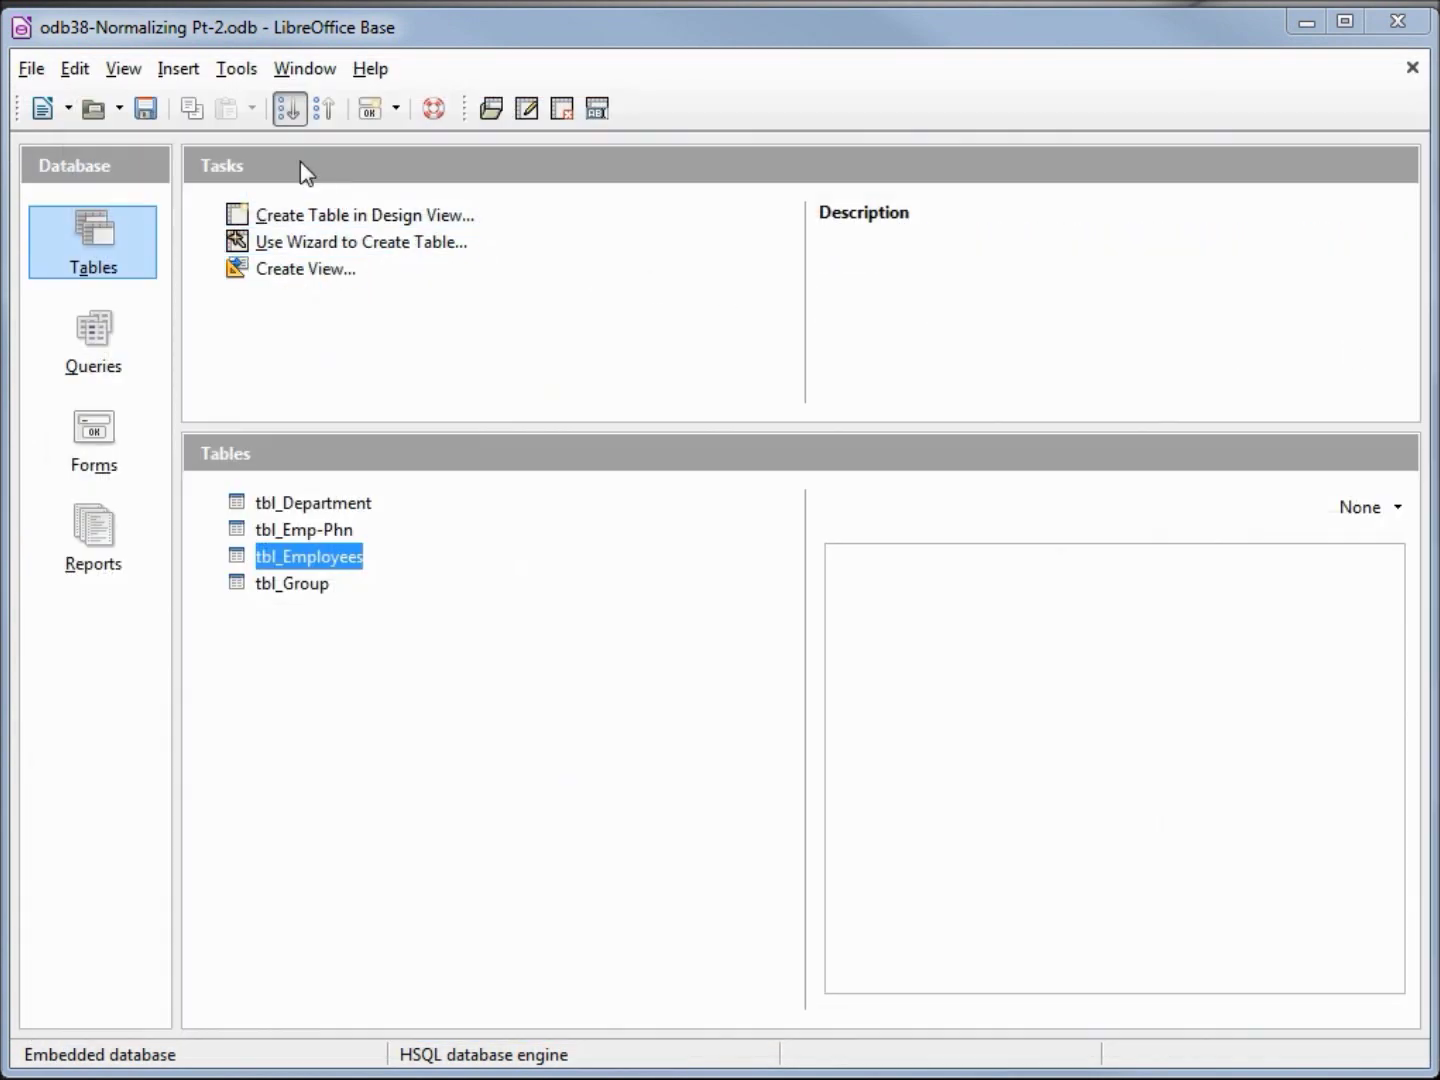
left_click(236, 70)
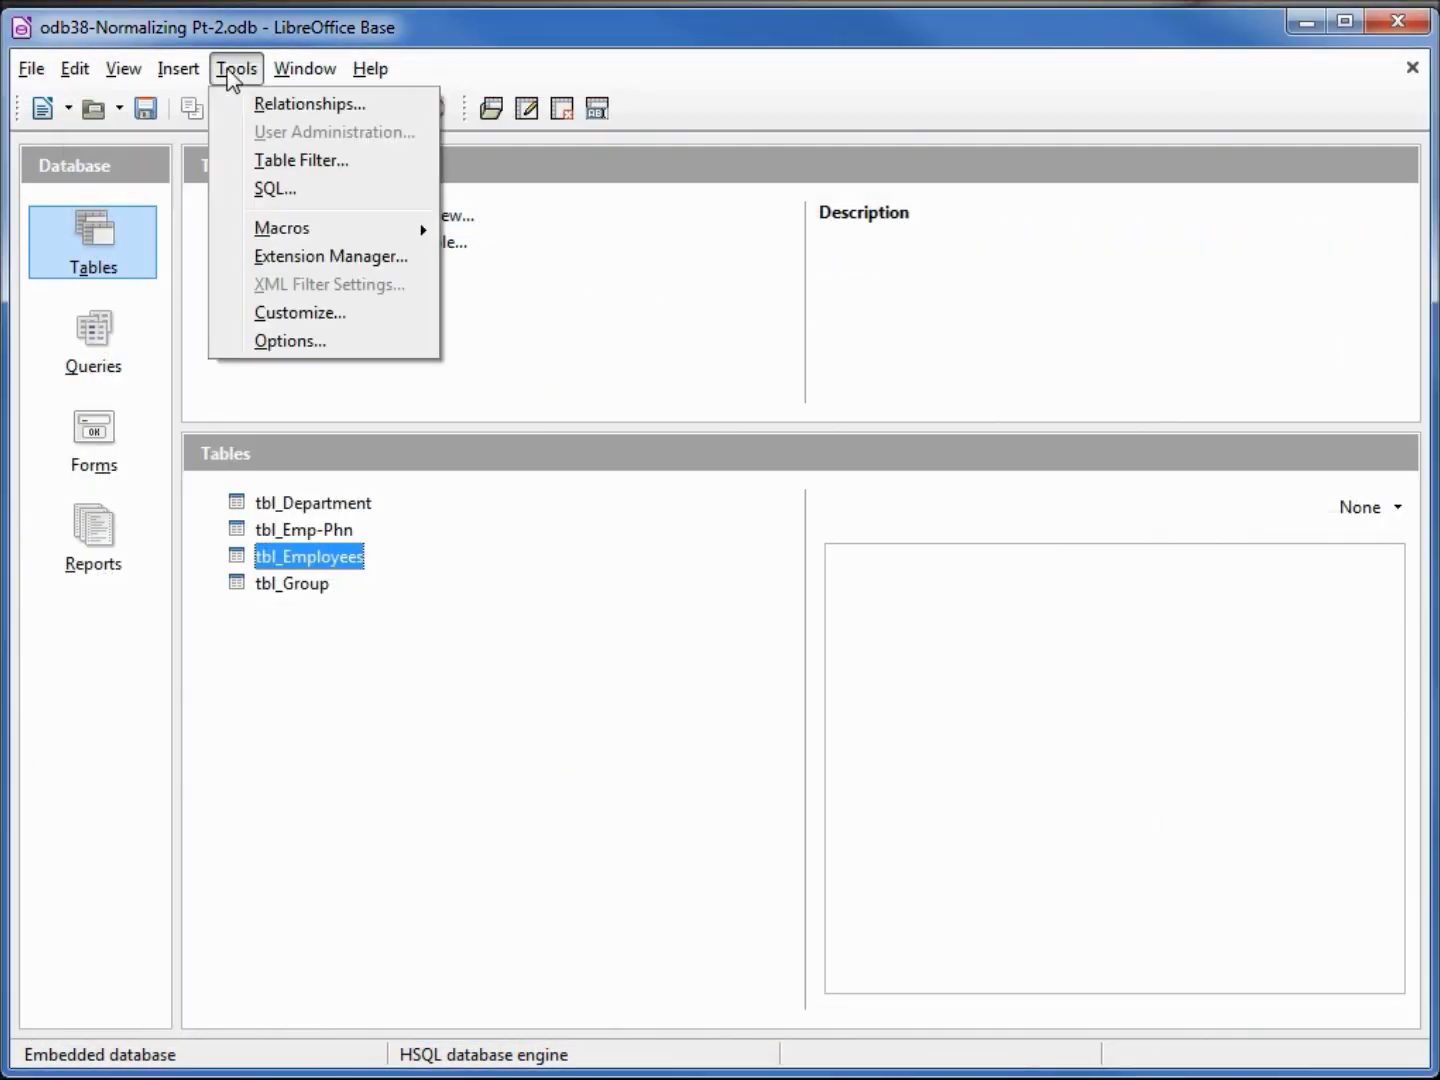
left_click(294, 103)
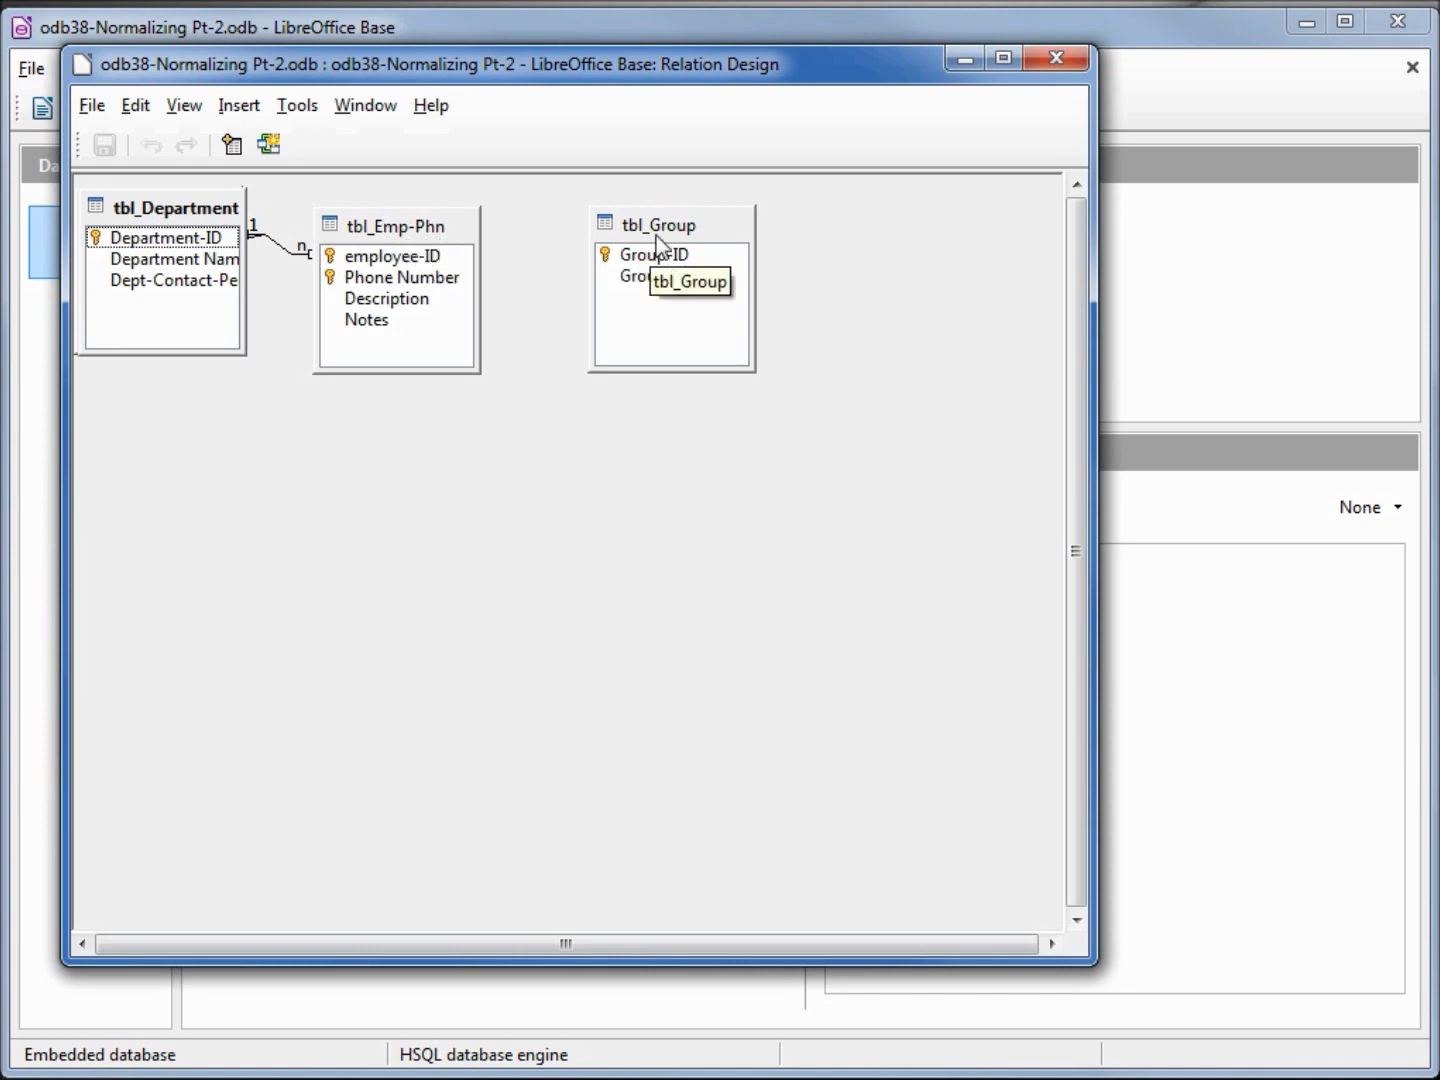
Step: Move tbl_Group, tbl_Emp-Phn and tbl_Department aside to reveal tbl_Employees and its Department link
left_click_drag(657, 237, 934, 249)
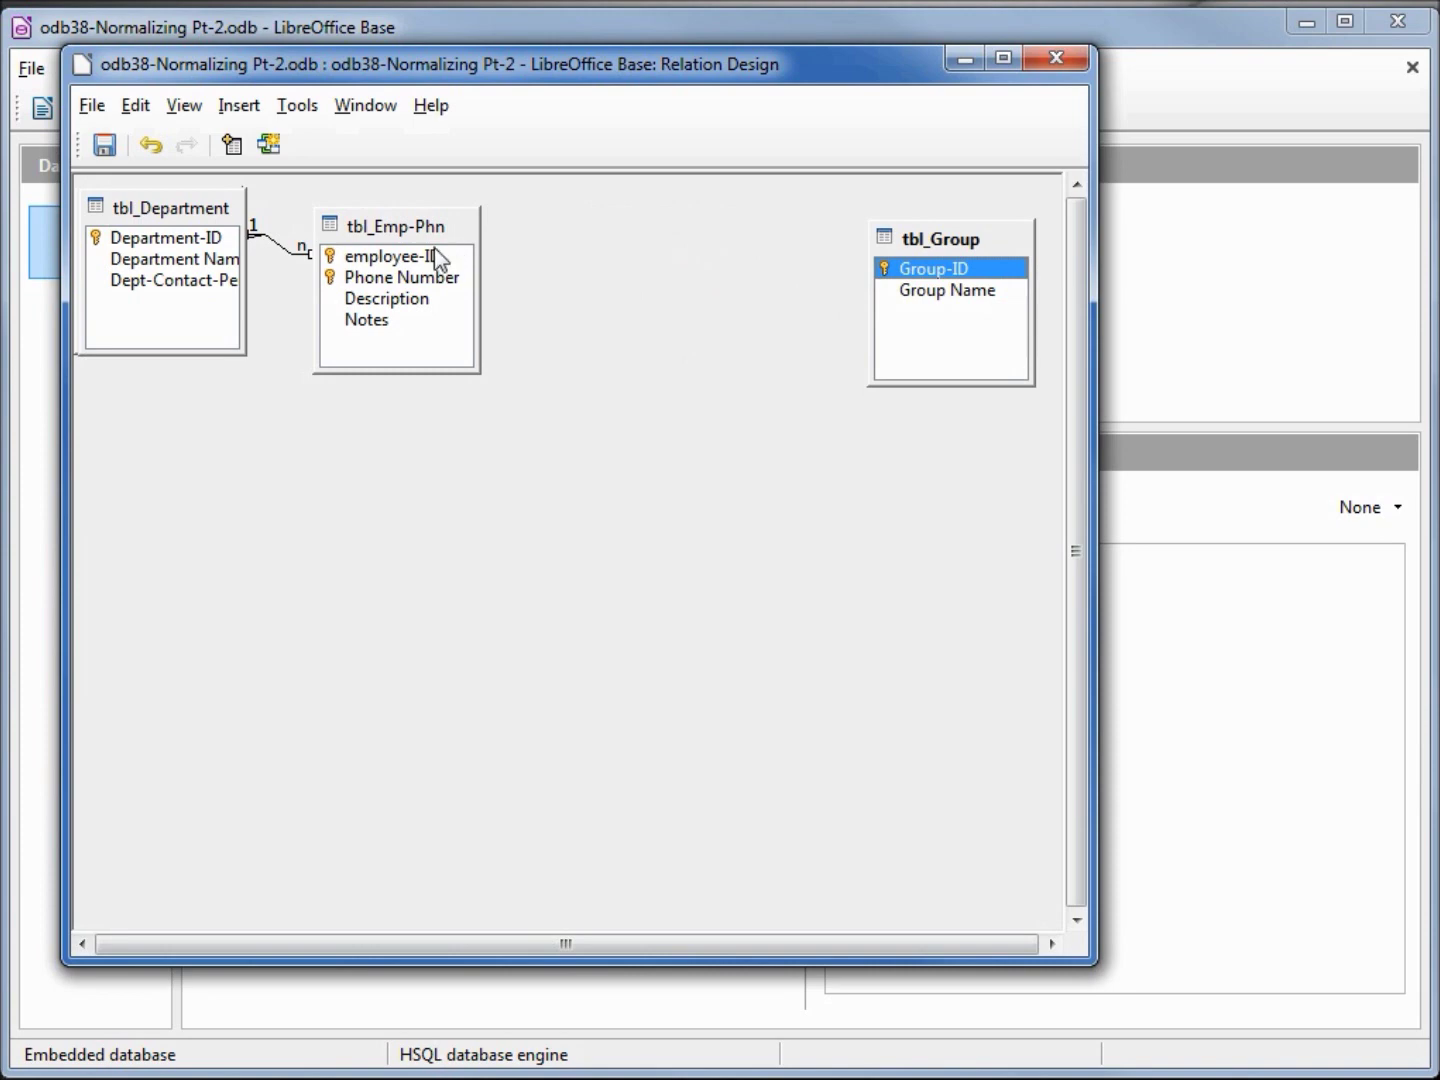
left_click_drag(379, 233, 726, 240)
left_click_drag(147, 214, 429, 219)
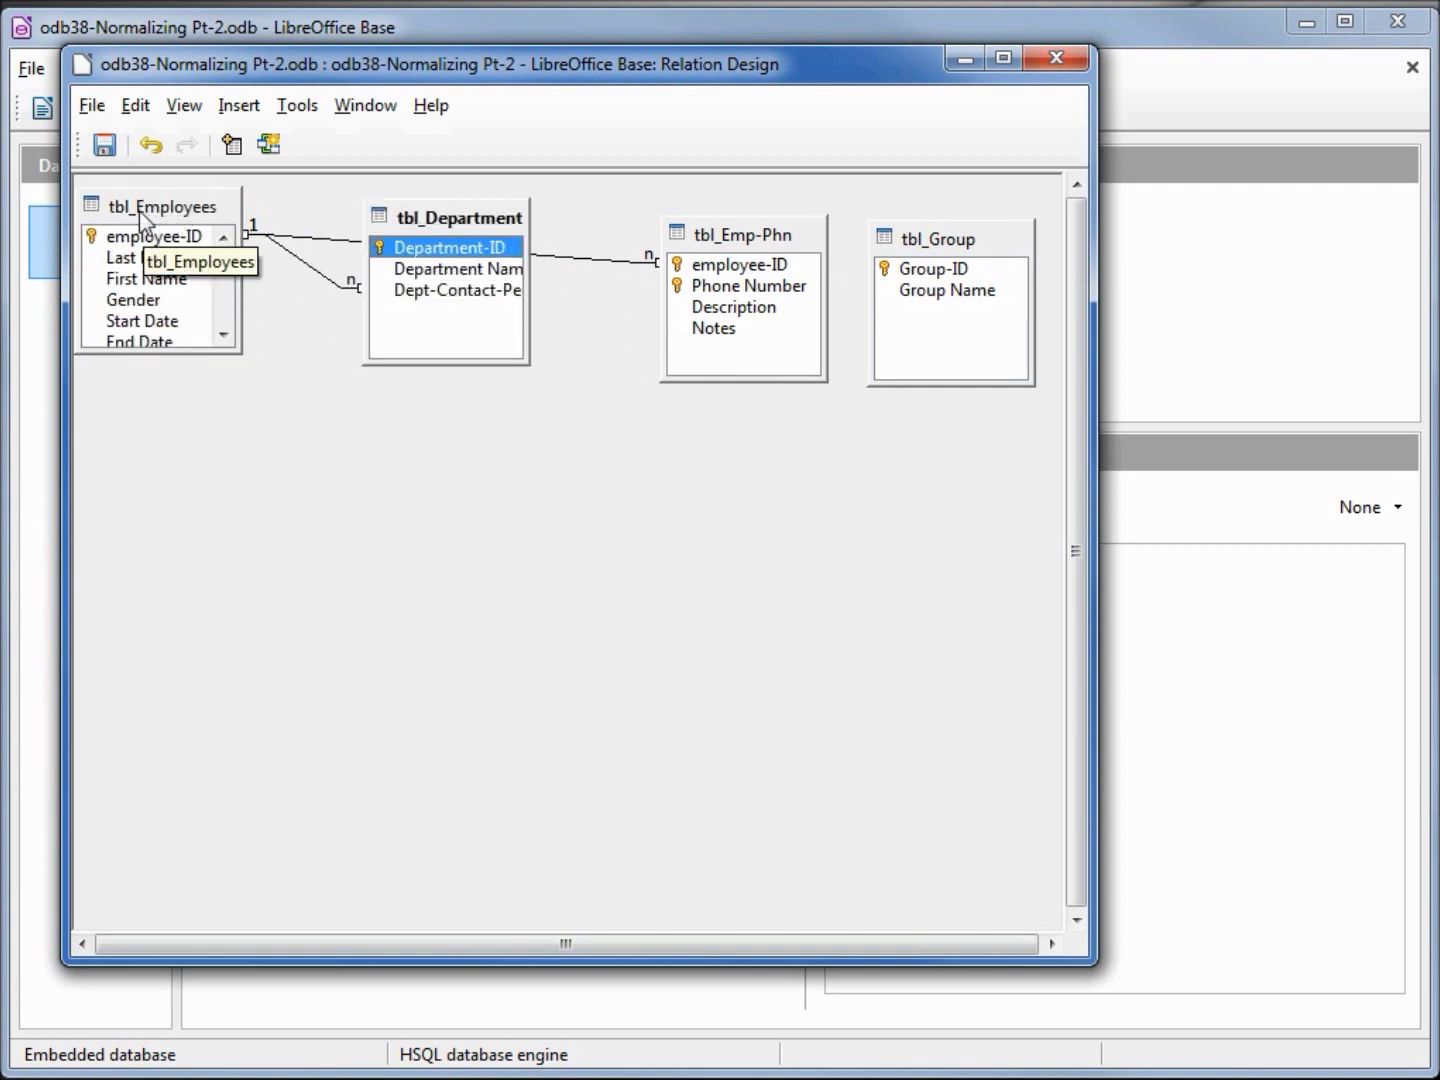
left_click_drag(434, 220, 446, 427)
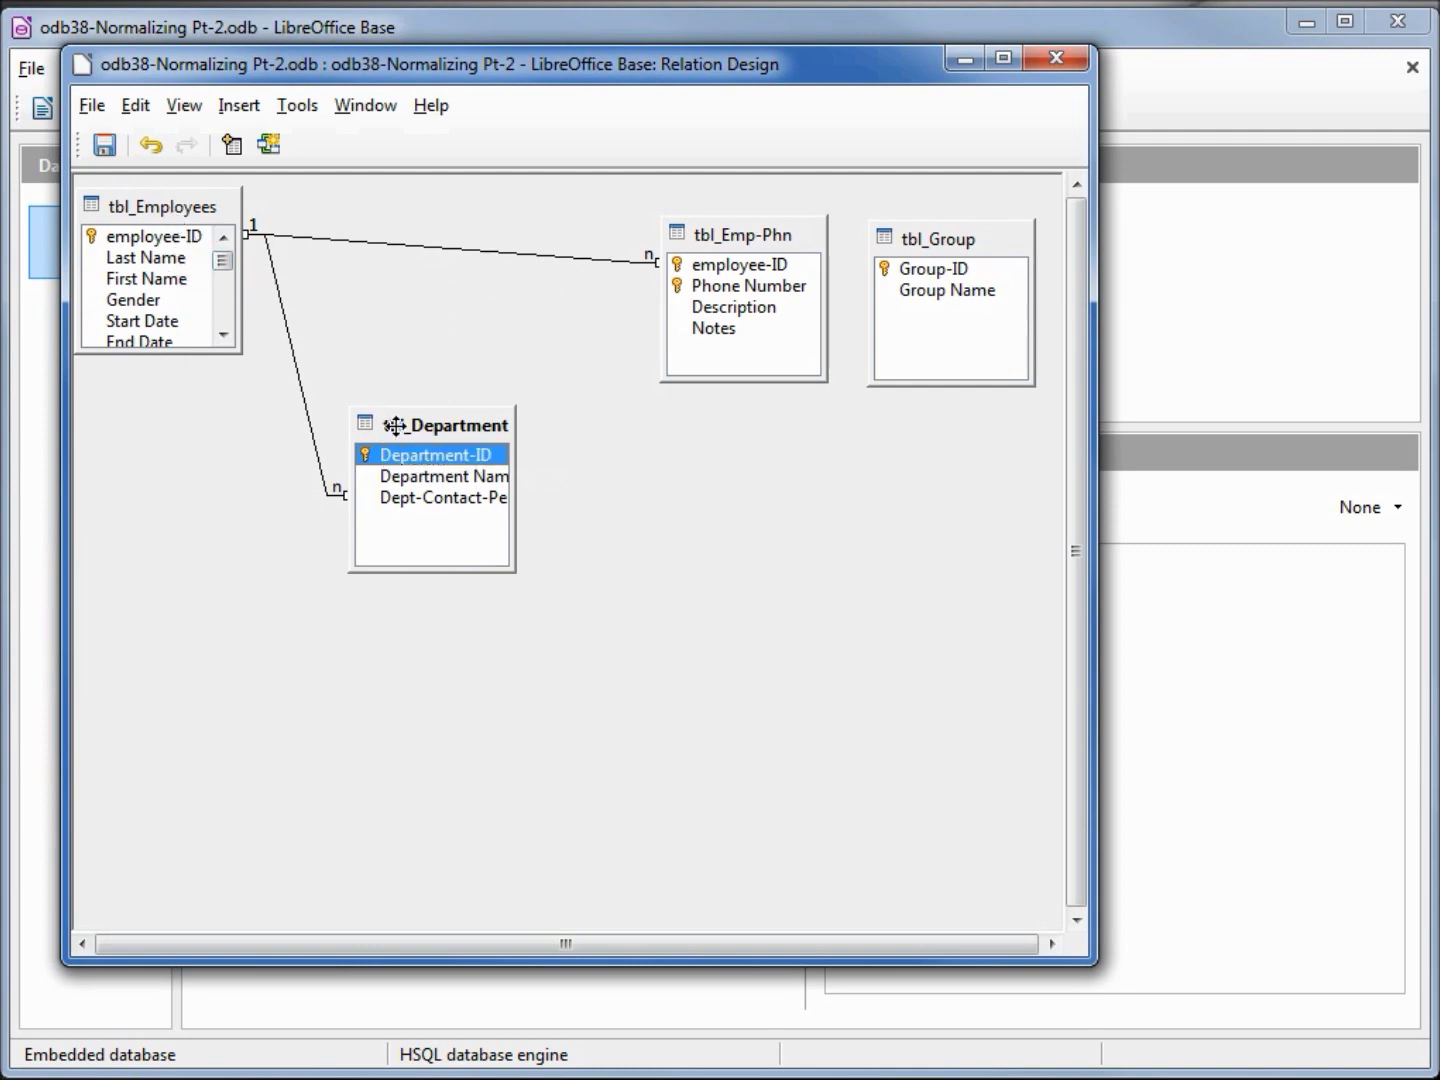
left_click_drag(397, 426, 555, 488)
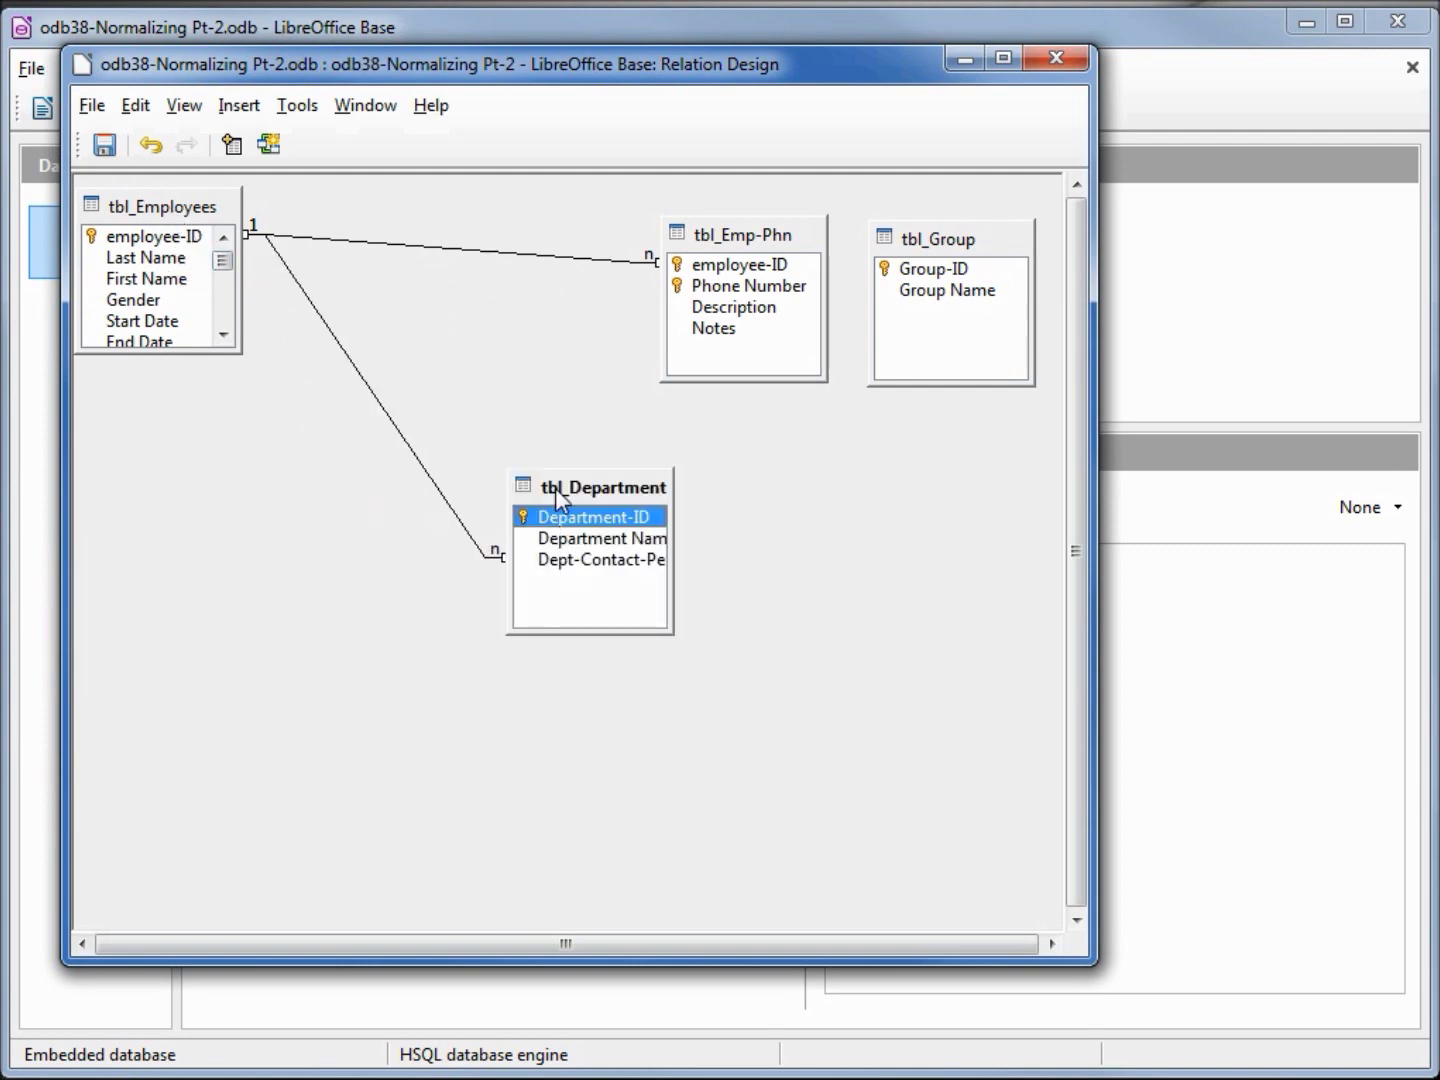
left_click(388, 420)
Step: Set the tbl_Employees–tbl_Department relationship to Update cascade and Delete Set null
right_click(384, 411)
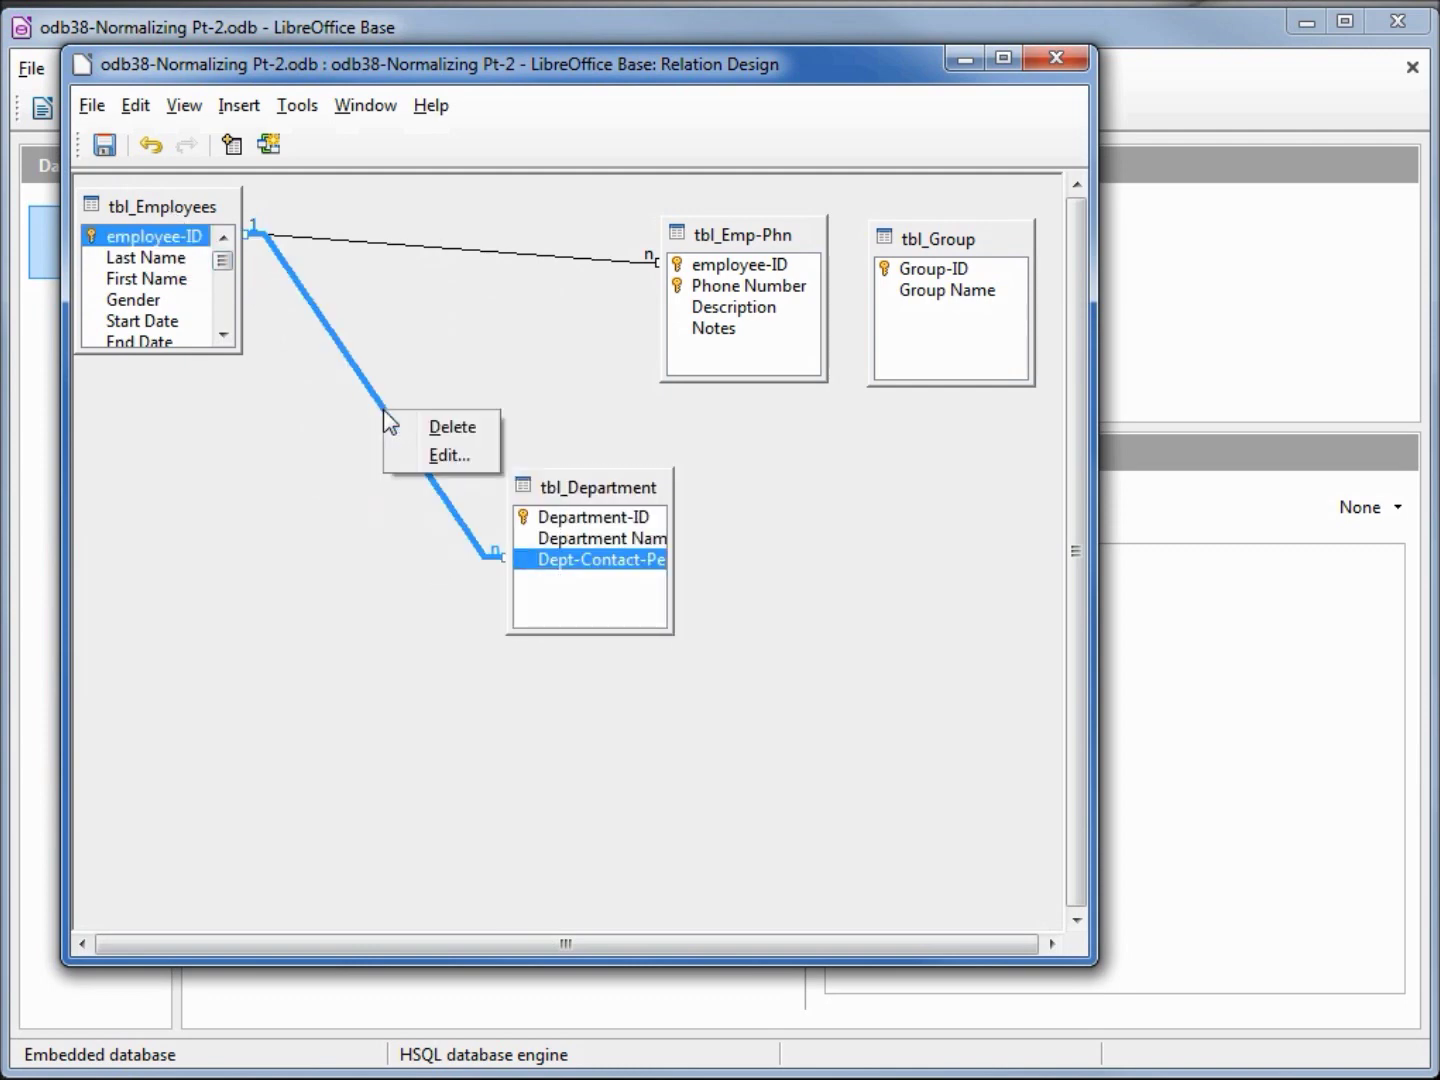
left_click(449, 455)
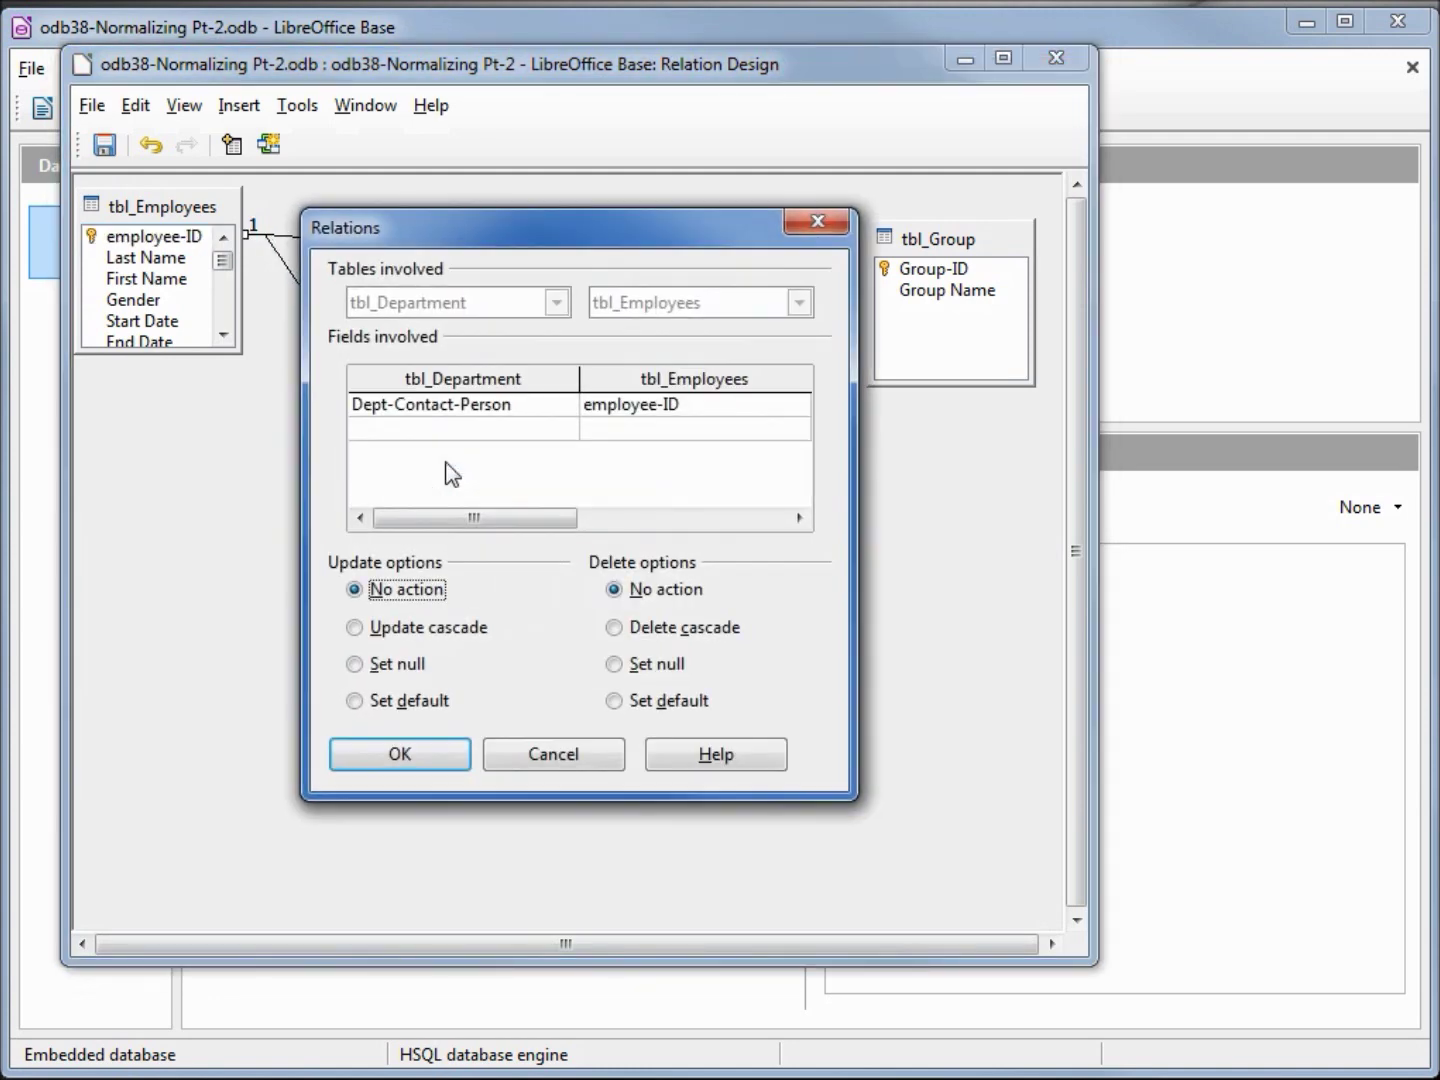
left_click_drag(563, 239, 612, 361)
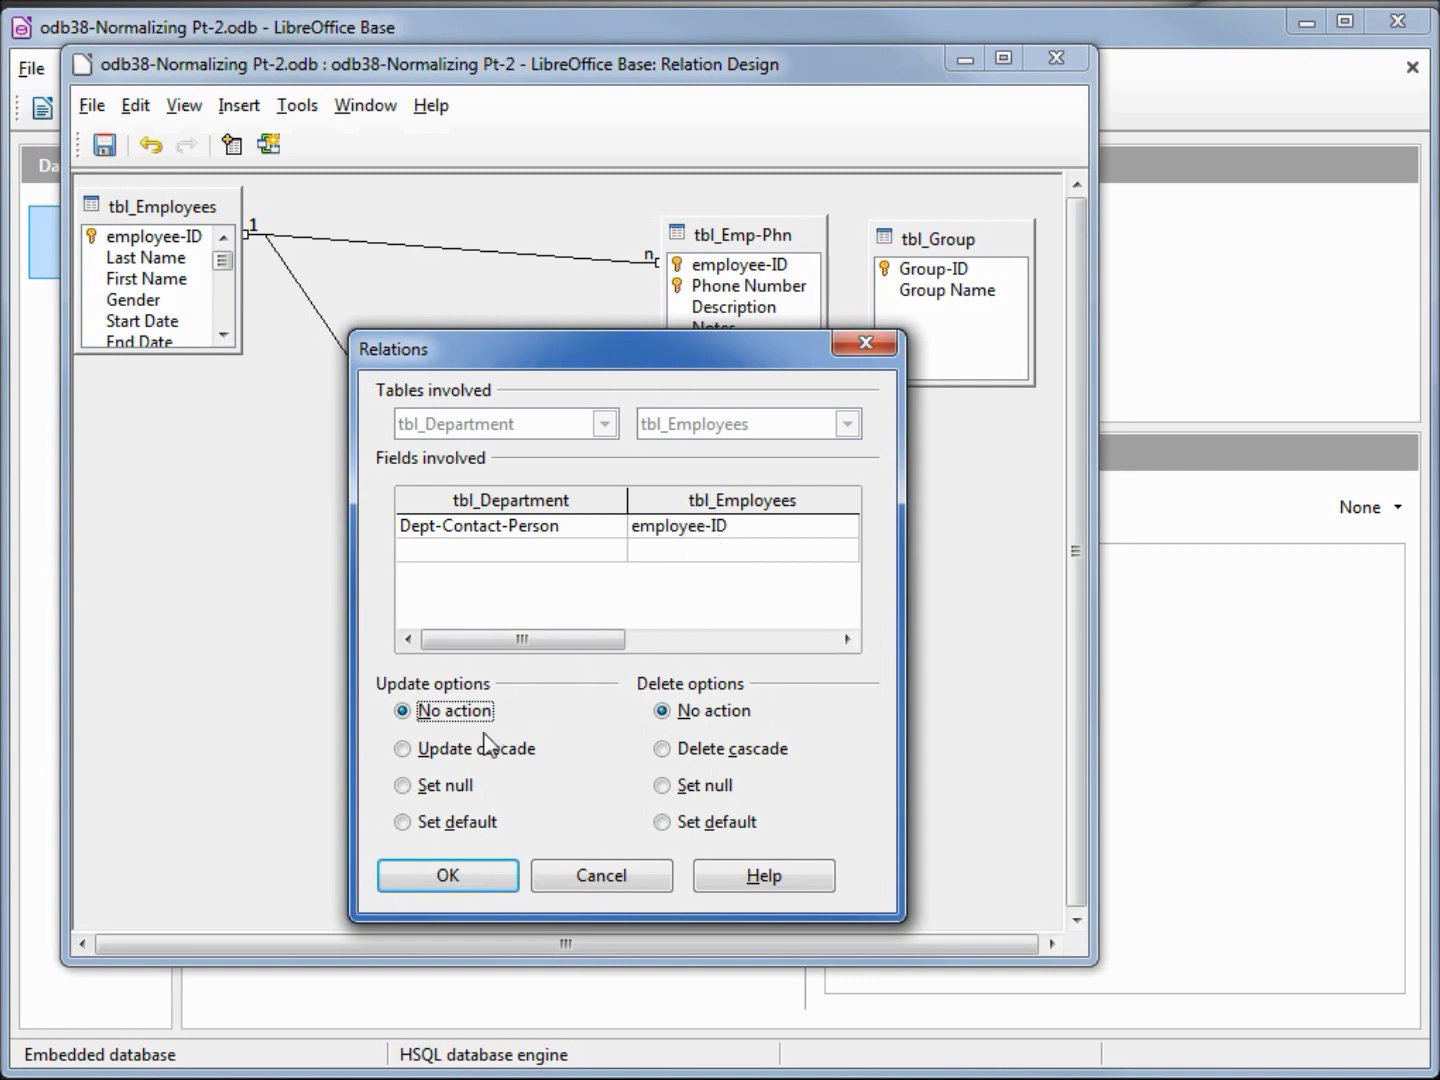
left_click(401, 750)
left_click_drag(596, 366, 935, 398)
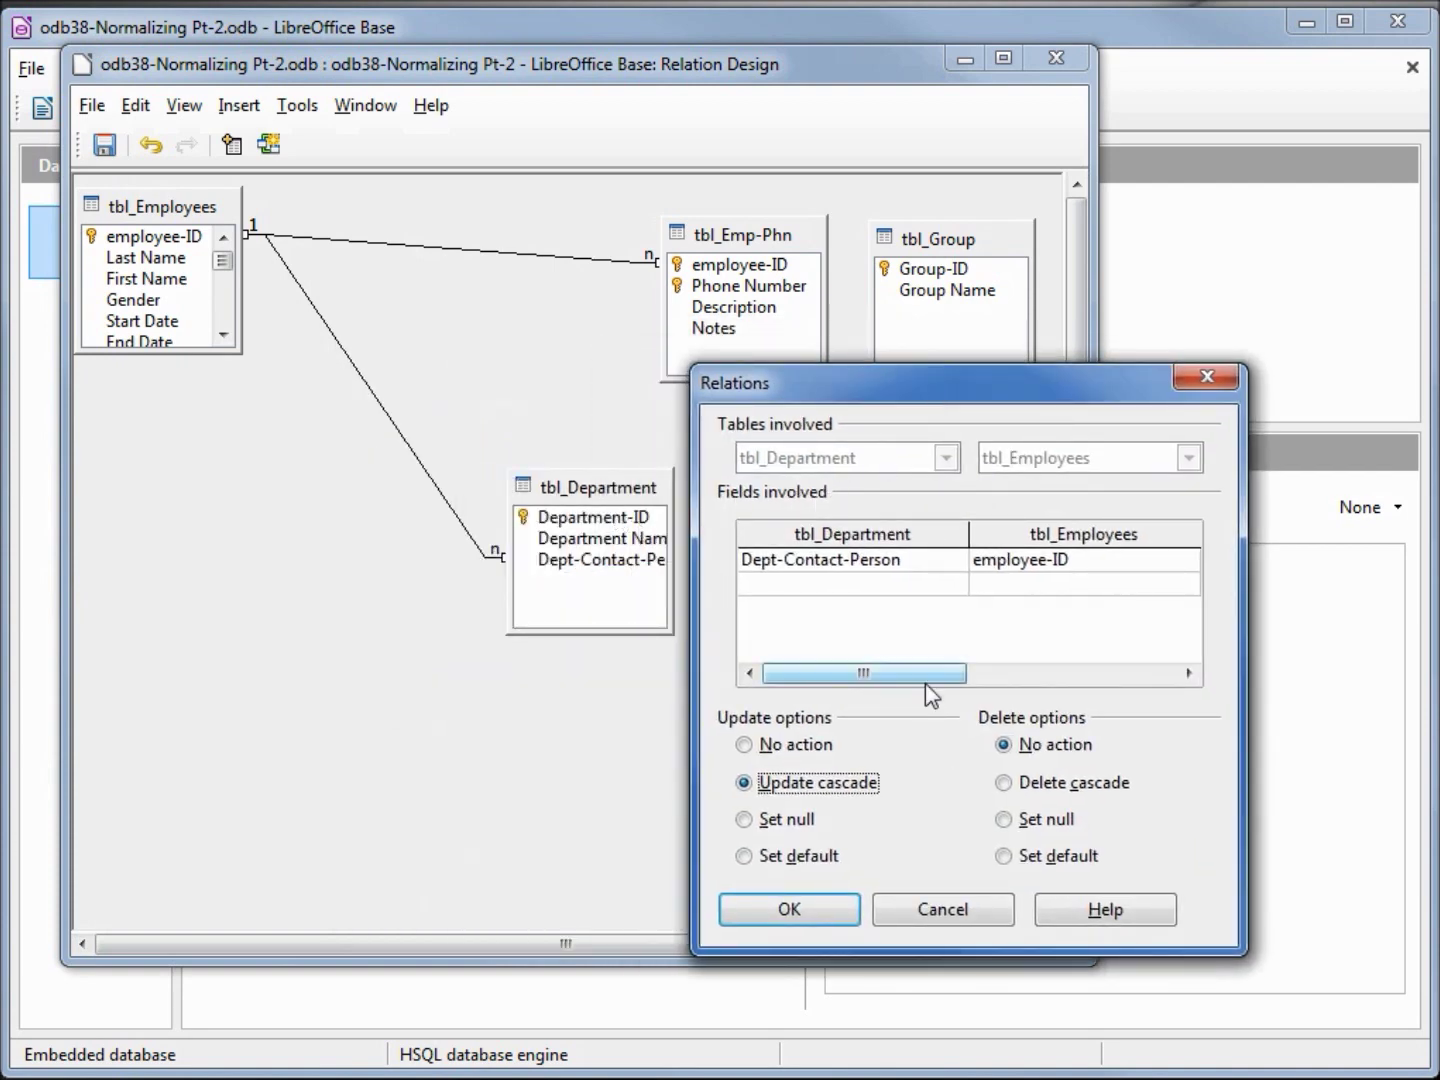
left_click(1004, 821)
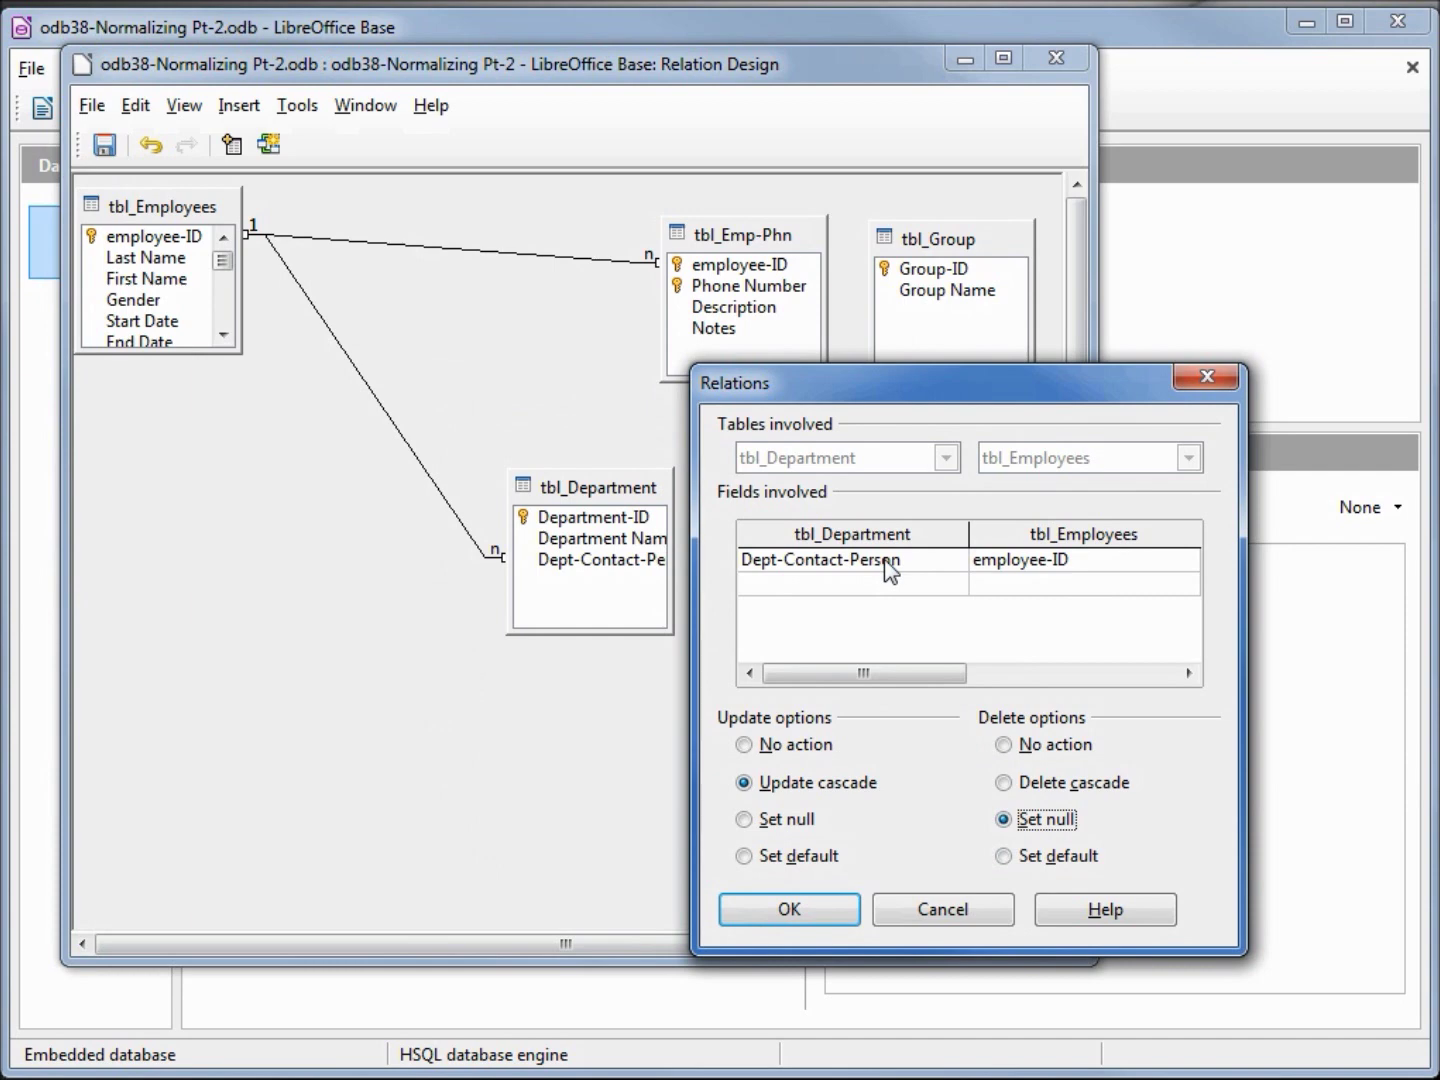
left_click(826, 905)
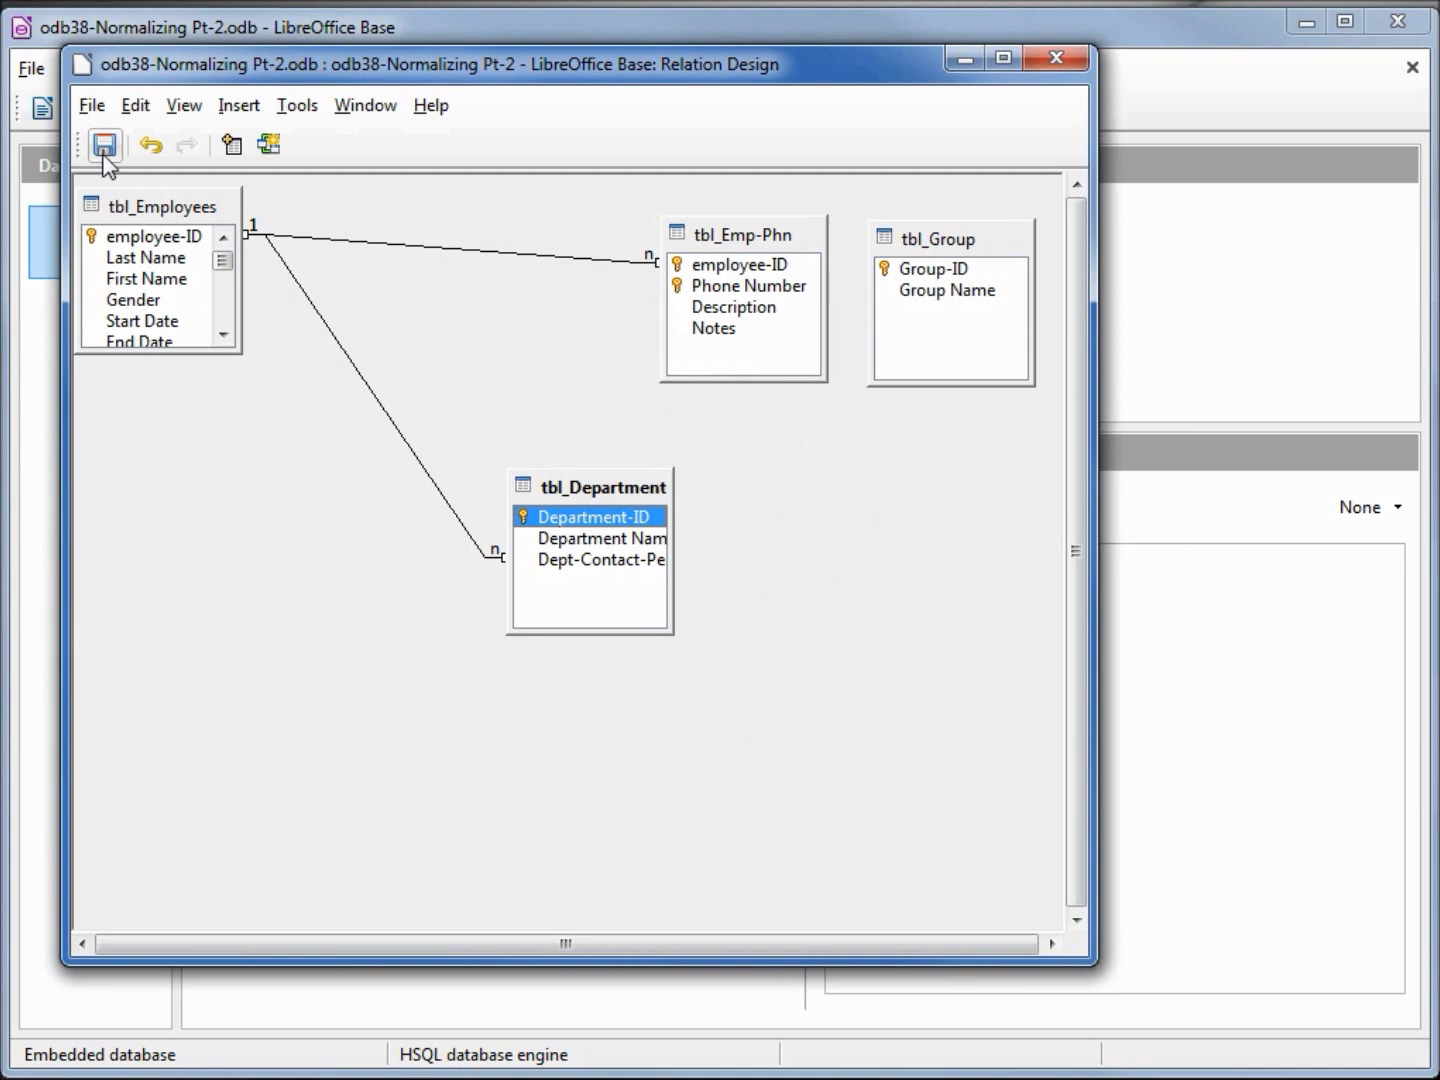
Step: Save the relation design and close its window
left_click(104, 155)
left_click(1056, 60)
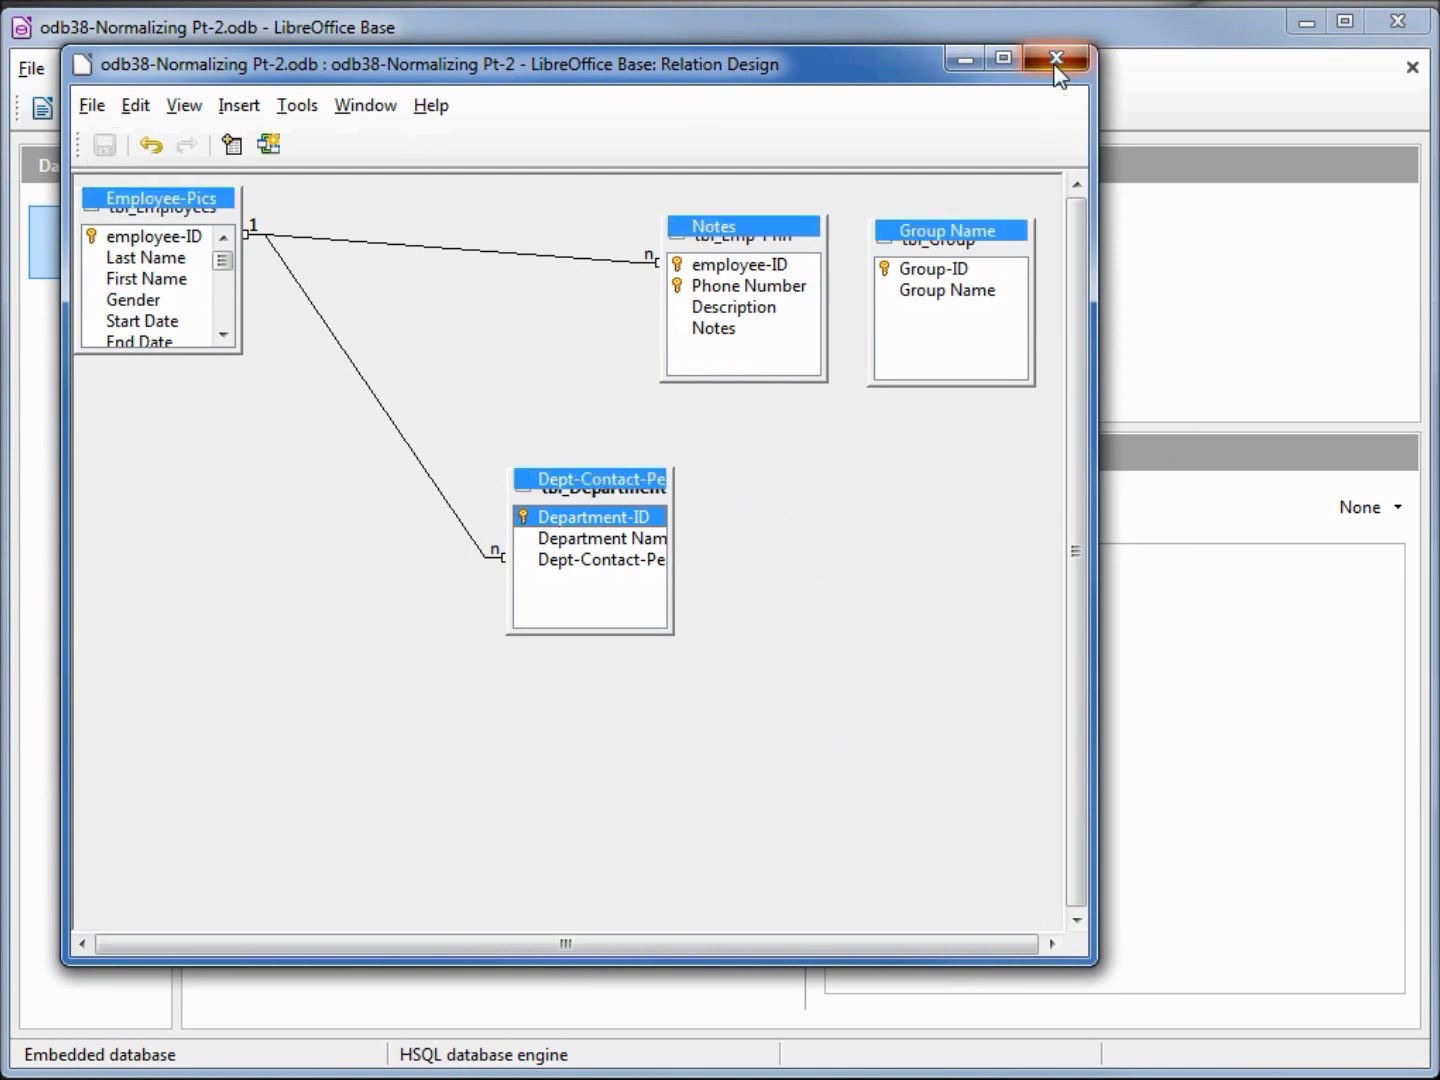